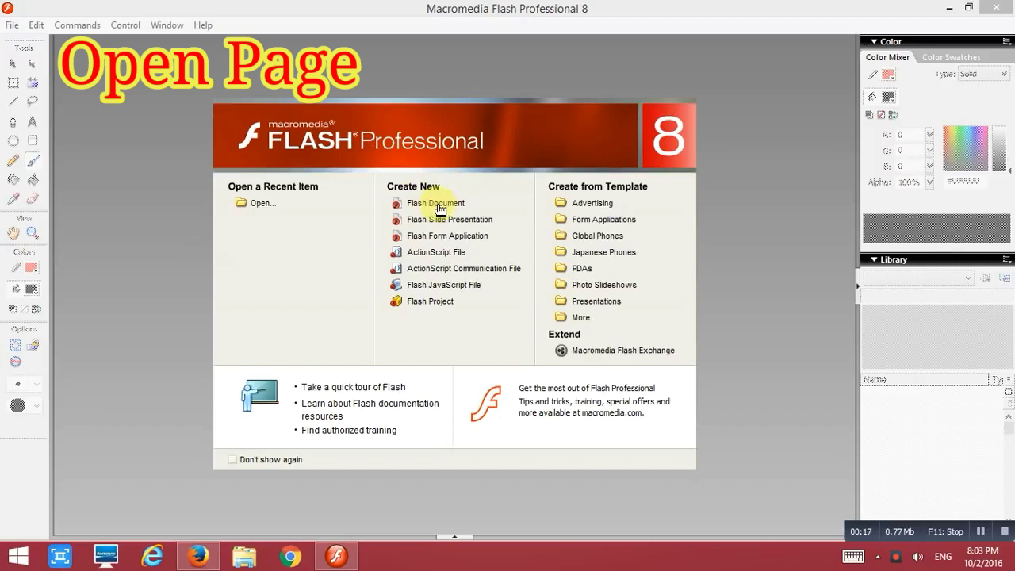
# - Create a new blank Flash document and bring the full stage into view
pyautogui.click(441, 203)
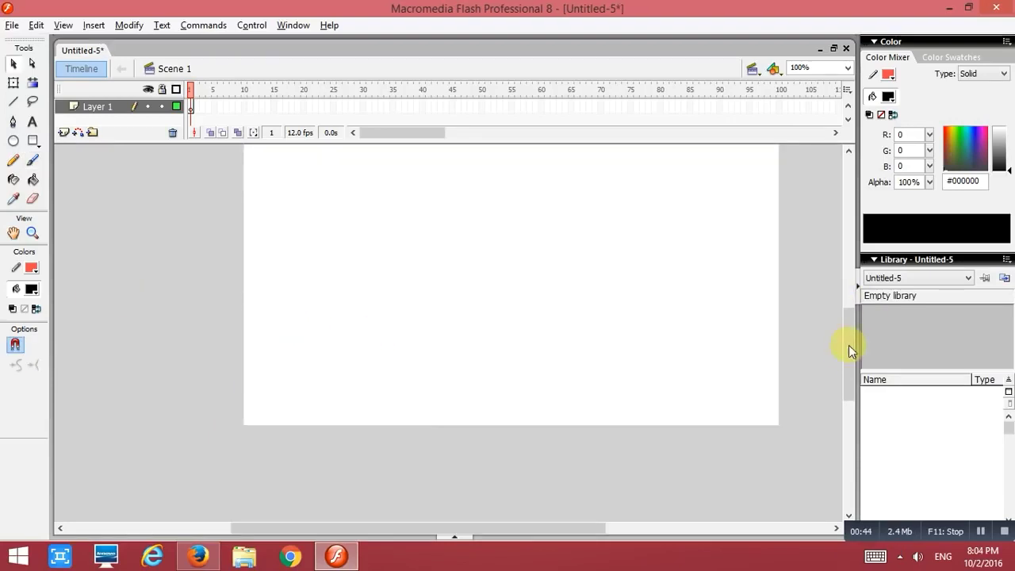
pyautogui.moveTo(849, 345); pyautogui.dragTo(849, 333)
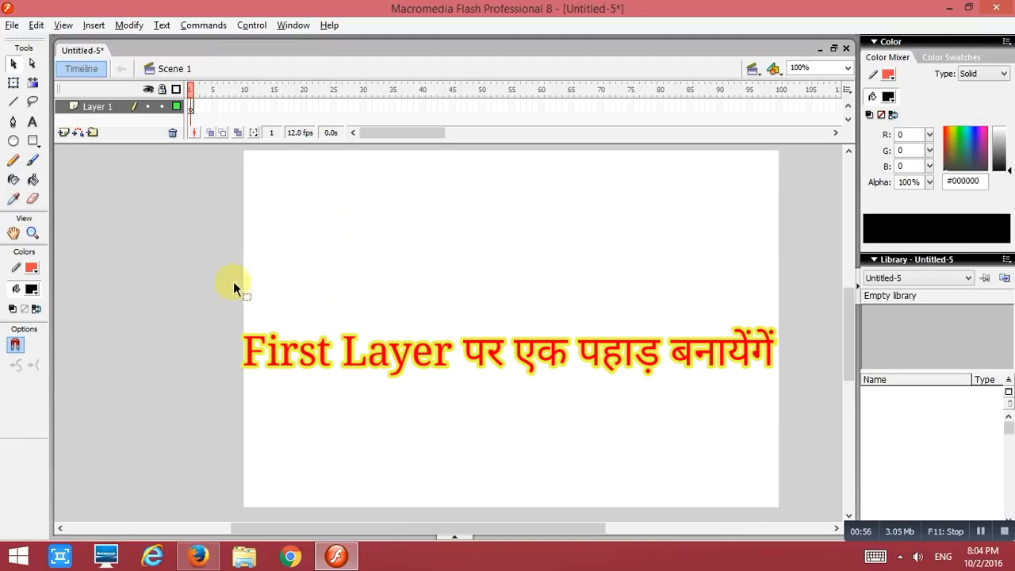
# - Paint the mountain's upper outline with a central valley across the full stage width, using a medium-size round brush in dark brown #762401
pyautogui.click(32, 160)
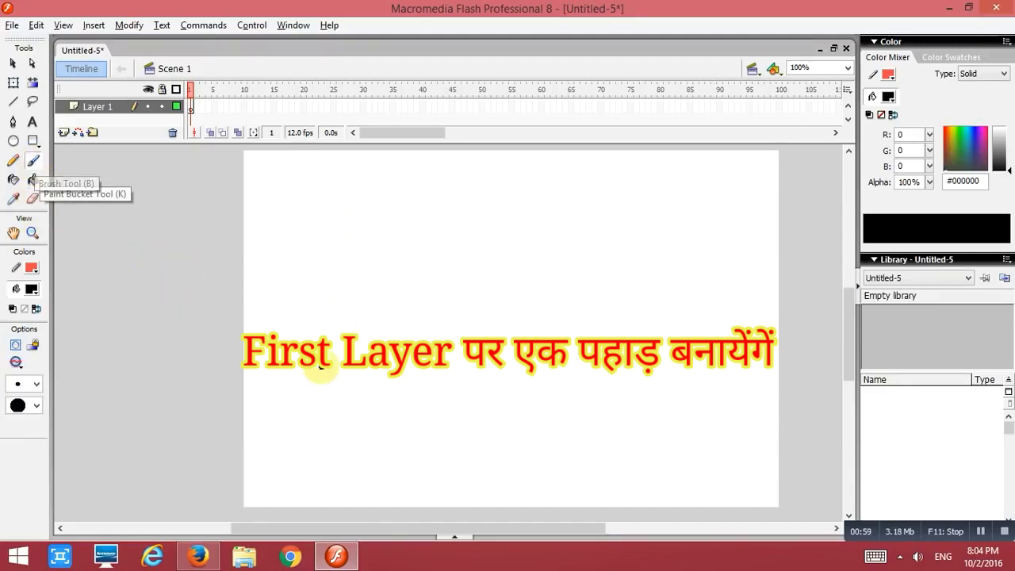
pyautogui.click(36, 386)
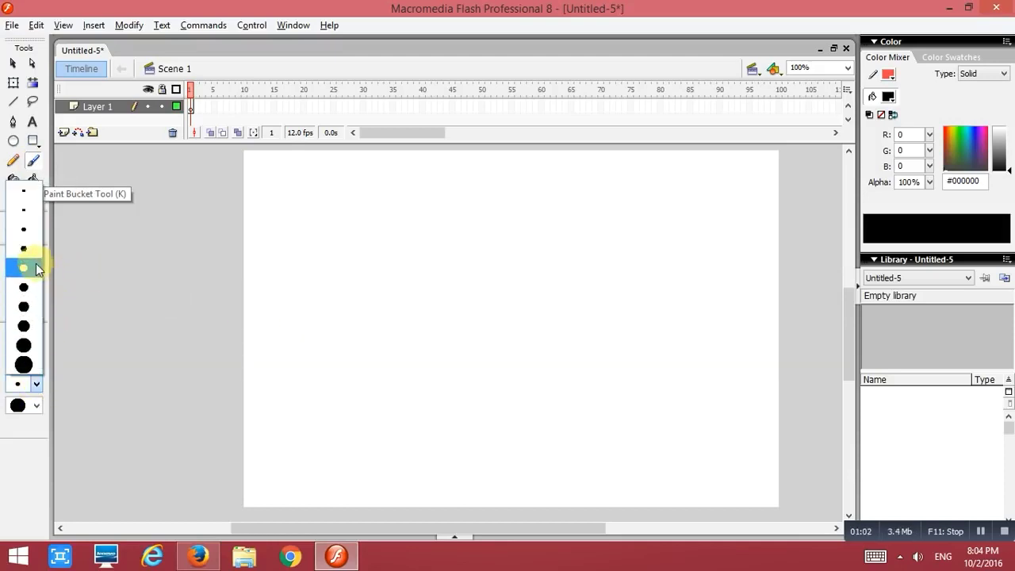
pyautogui.click(36, 269)
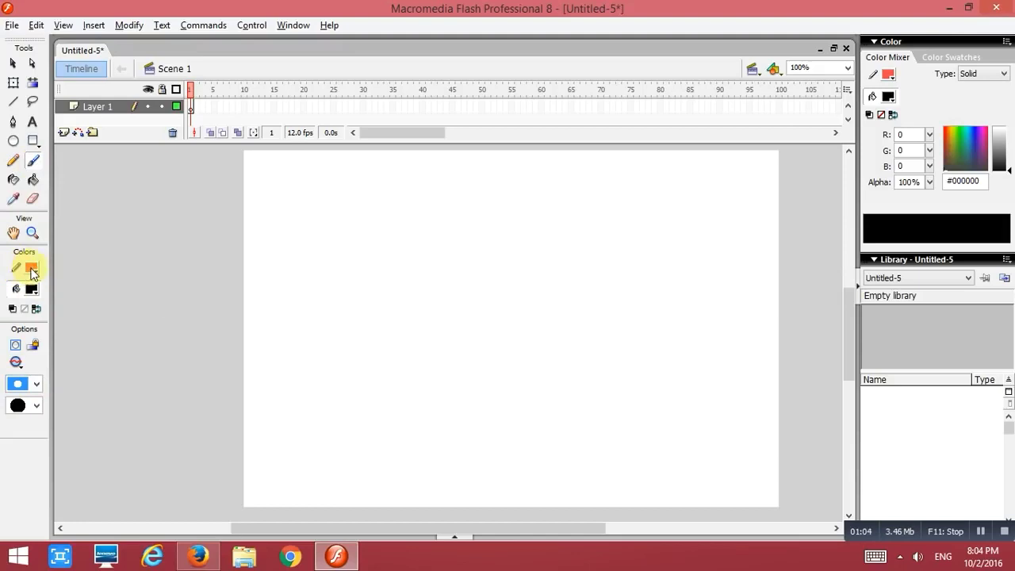
pyautogui.click(31, 289)
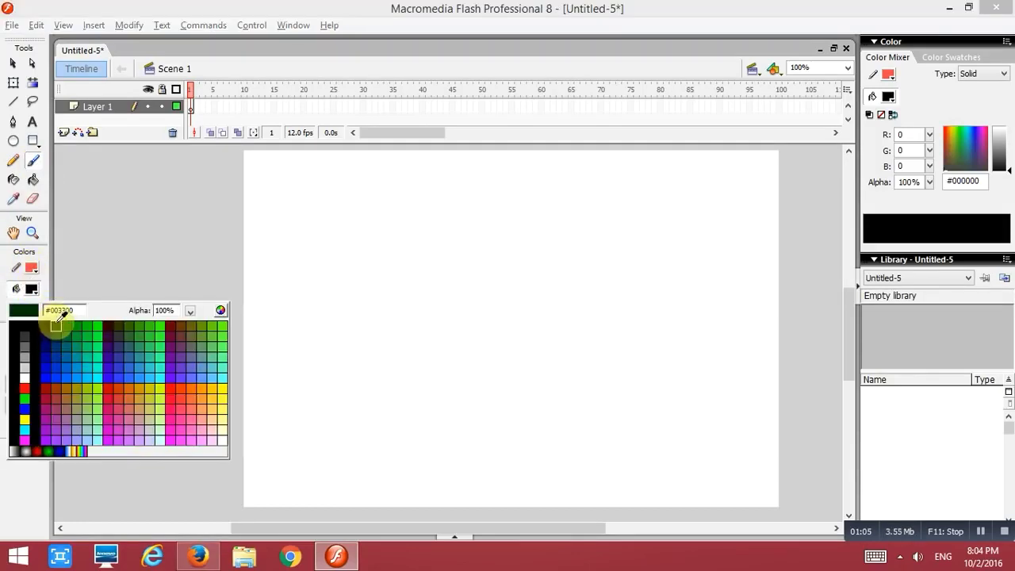
pyautogui.click(49, 387)
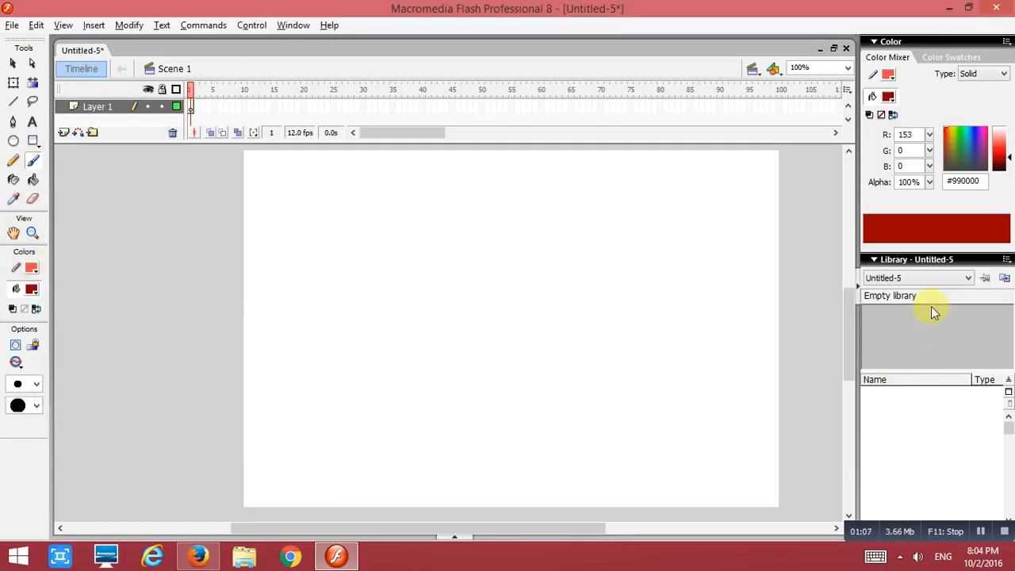
pyautogui.click(35, 292)
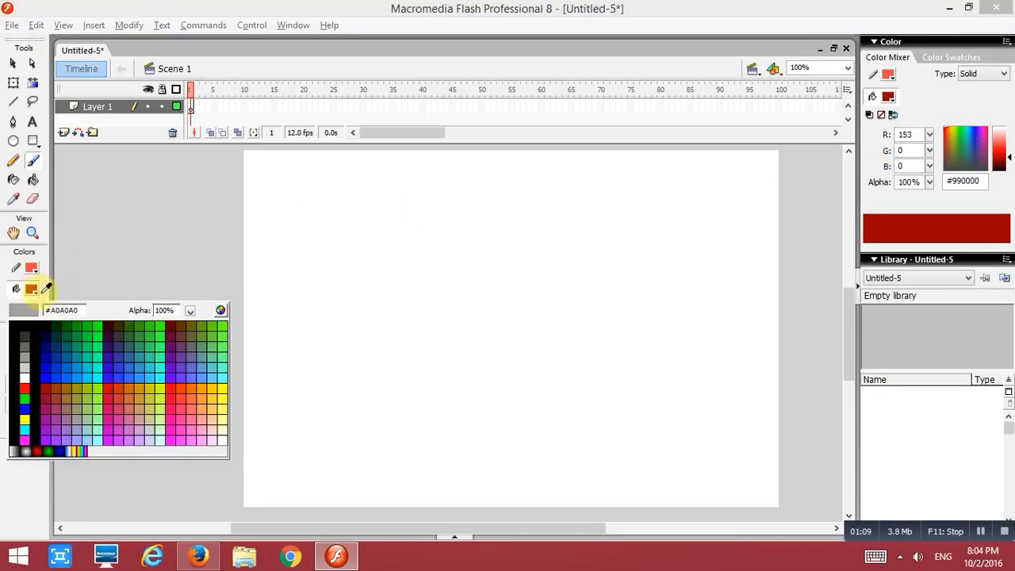
pyautogui.click(60, 386)
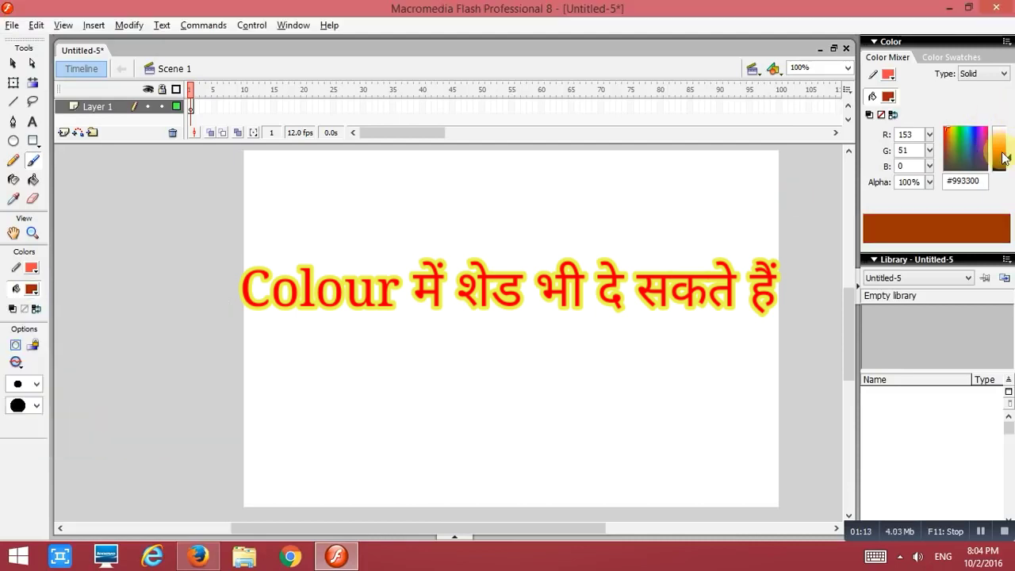
pyautogui.moveTo(1004, 159); pyautogui.dragTo(1005, 160)
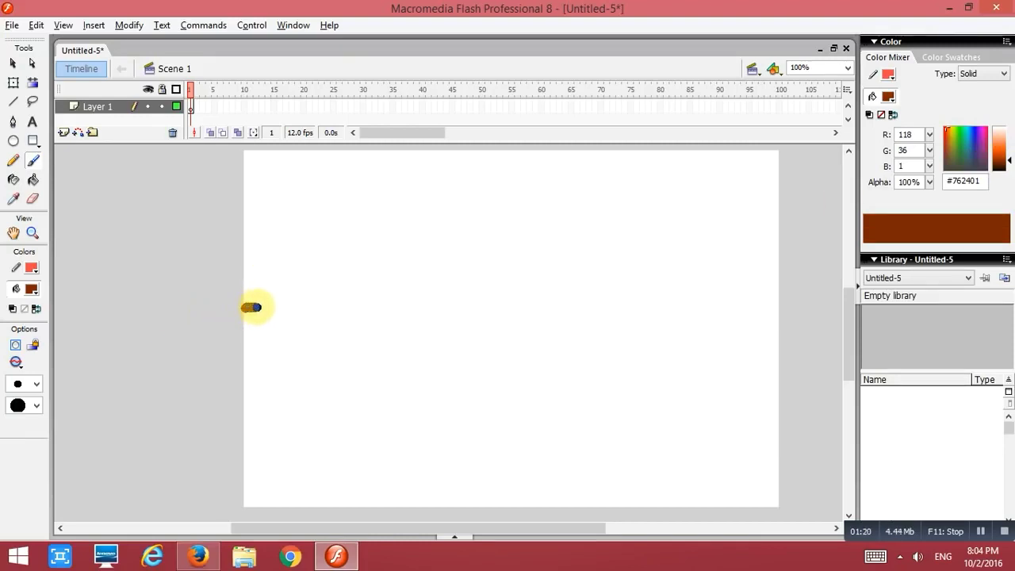
pyautogui.moveTo(256, 307)
pyautogui.mouseDown()
pyautogui.moveTo(388, 306)
pyautogui.moveTo(389, 334)
pyautogui.moveTo(421, 346)
pyautogui.moveTo(403, 405)
pyautogui.moveTo(489, 413)
pyautogui.moveTo(517, 401)
pyautogui.moveTo(520, 355)
pyautogui.moveTo(513, 336)
pyautogui.moveTo(451, 302)
pyautogui.moveTo(446, 274)
pyautogui.moveTo(780, 267)
pyautogui.mouseUp()
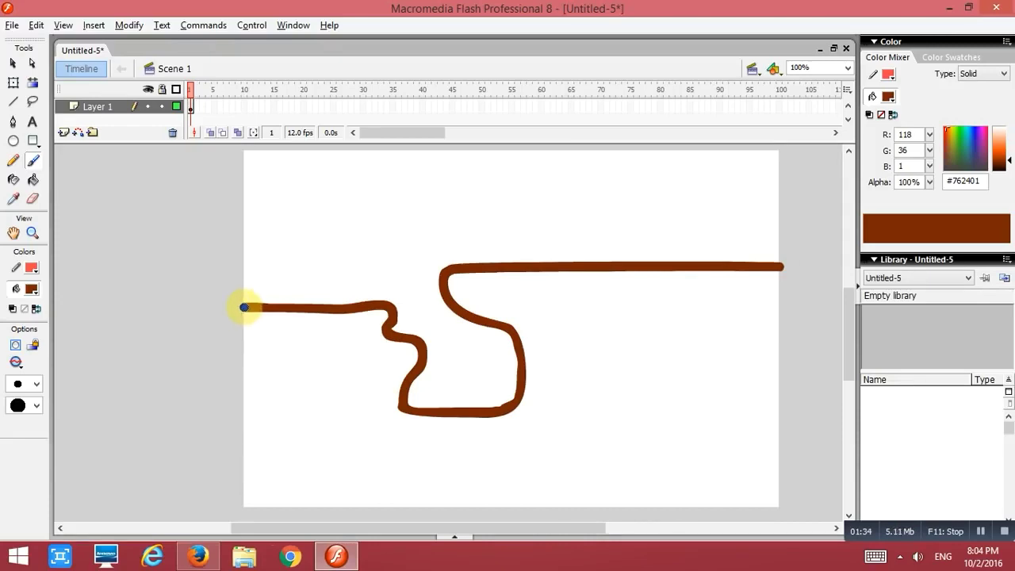
pyautogui.moveTo(244, 324)
pyautogui.mouseDown()
pyautogui.moveTo(249, 481)
pyautogui.moveTo(303, 503)
pyautogui.moveTo(770, 503)
pyautogui.moveTo(772, 447)
pyautogui.moveTo(784, 440)
pyautogui.mouseUp()
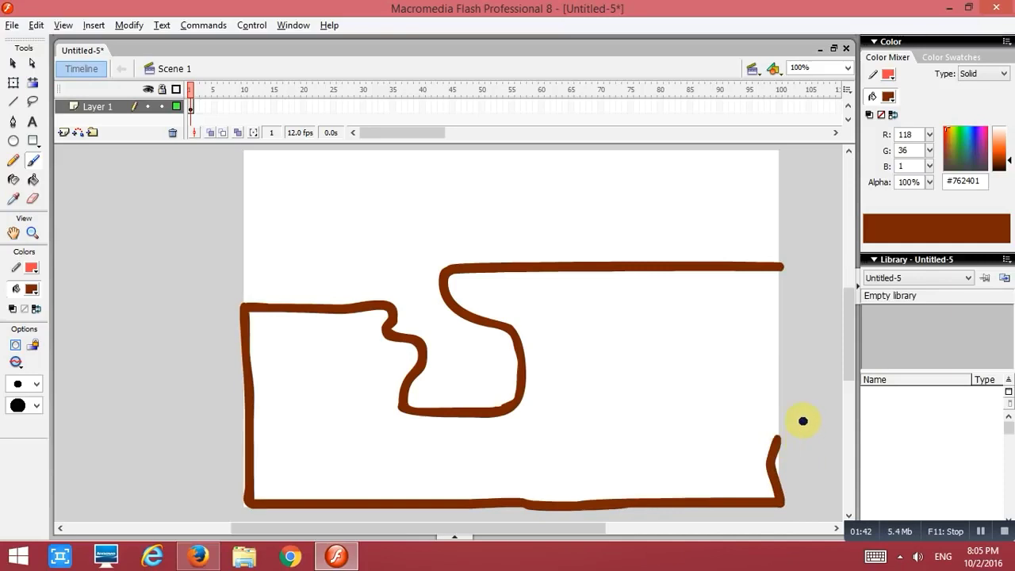
pyautogui.hotkey('ctrl', 'z')
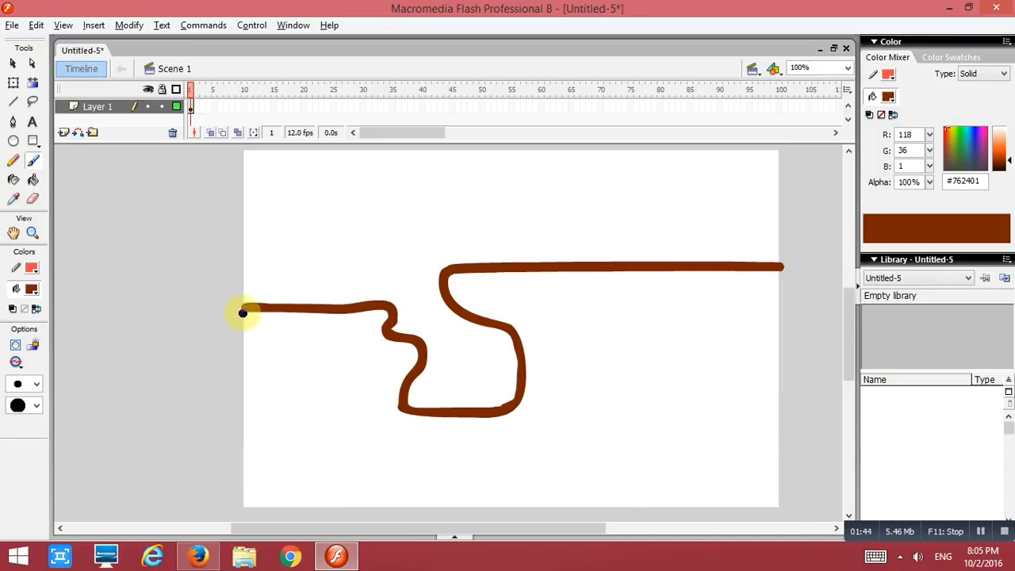
pyautogui.moveTo(244, 310); pyautogui.dragTo(250, 468)
pyautogui.hotkey('ctrl', 'z')
# - Close the mountain outline by painting brown strokes down both side edges and along the bottom edge of the stage
pyautogui.moveTo(244, 309); pyautogui.dragTo(246, 508)
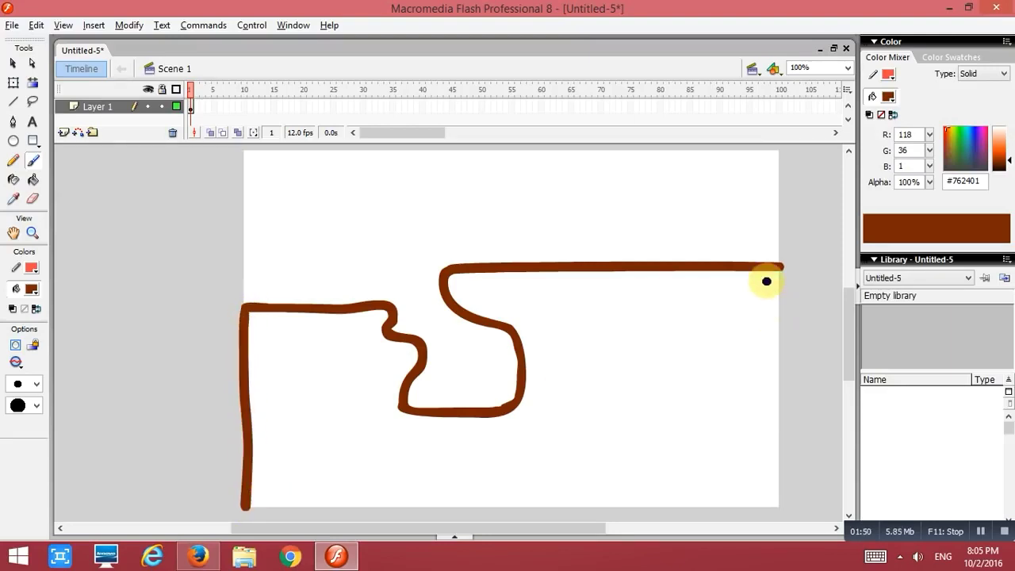
pyautogui.moveTo(779, 265); pyautogui.dragTo(780, 506)
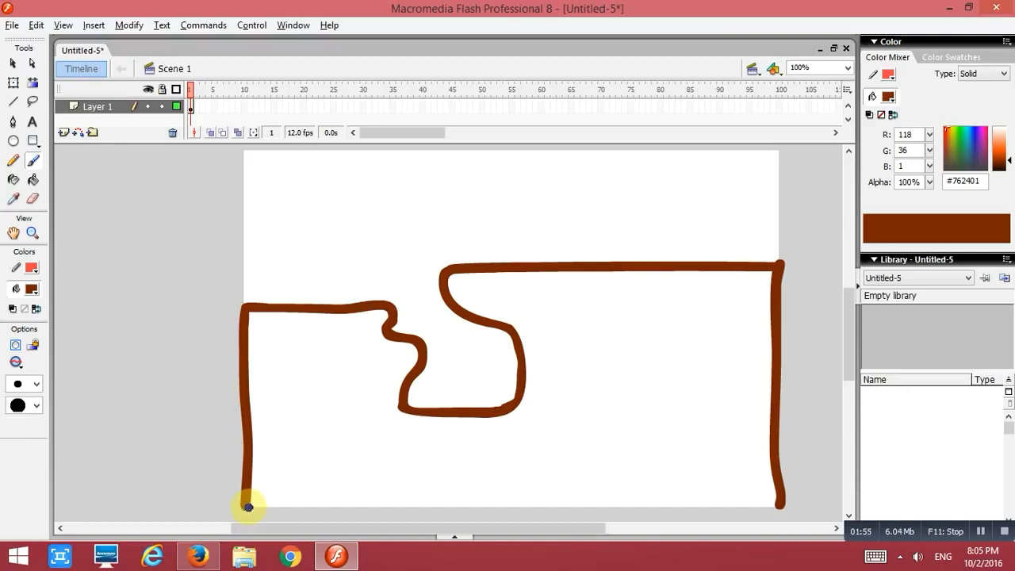
pyautogui.moveTo(248, 507)
pyautogui.mouseDown()
pyautogui.moveTo(730, 499)
pyautogui.moveTo(785, 508)
pyautogui.mouseUp()
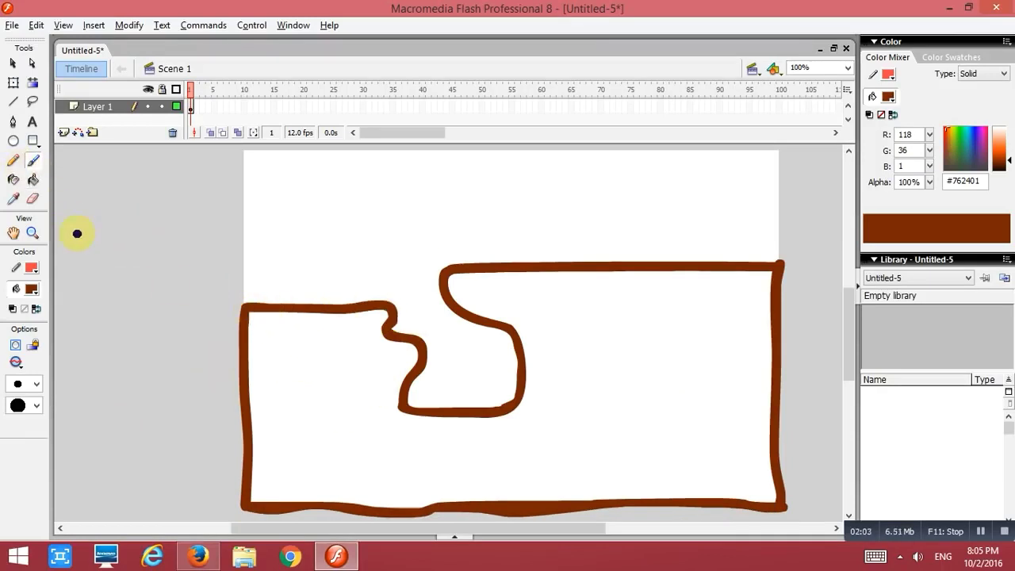
# - Try filling the closed mountain outline with the solid dark brown #762401 using the Paint Bucket, and undo the fill
pyautogui.click(32, 181)
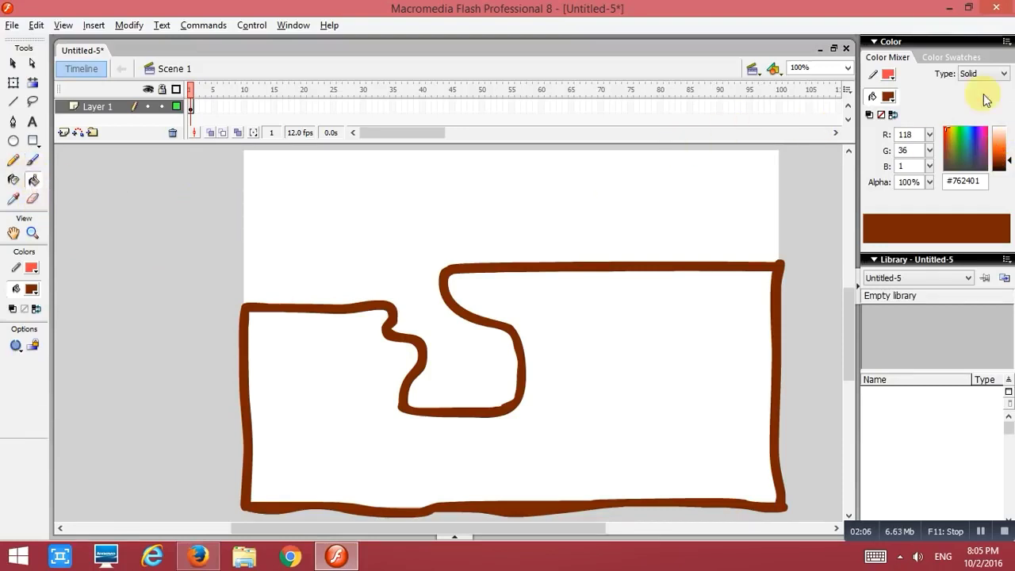
pyautogui.click(653, 338)
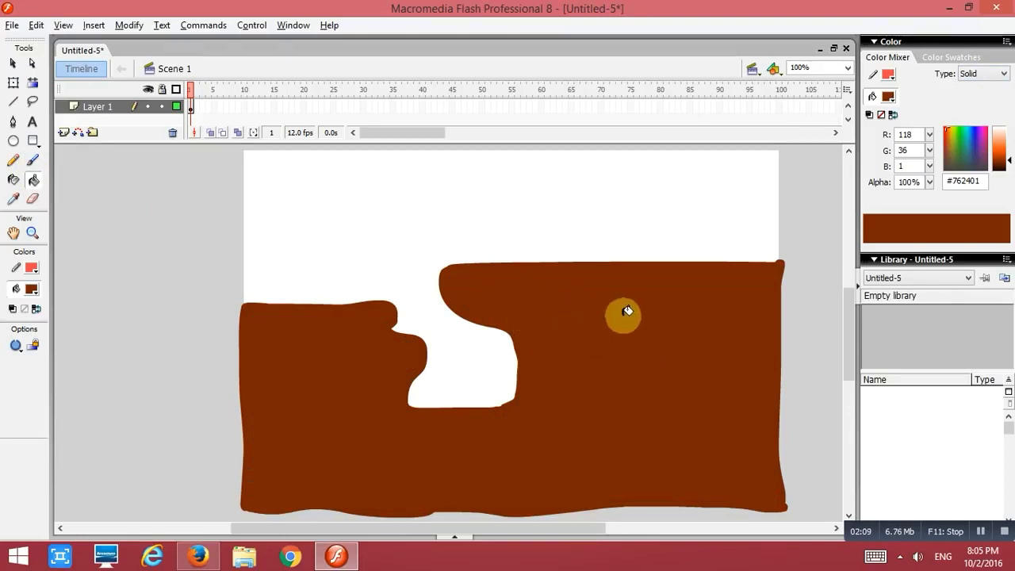
pyautogui.hotkey('ctrl', 'z')
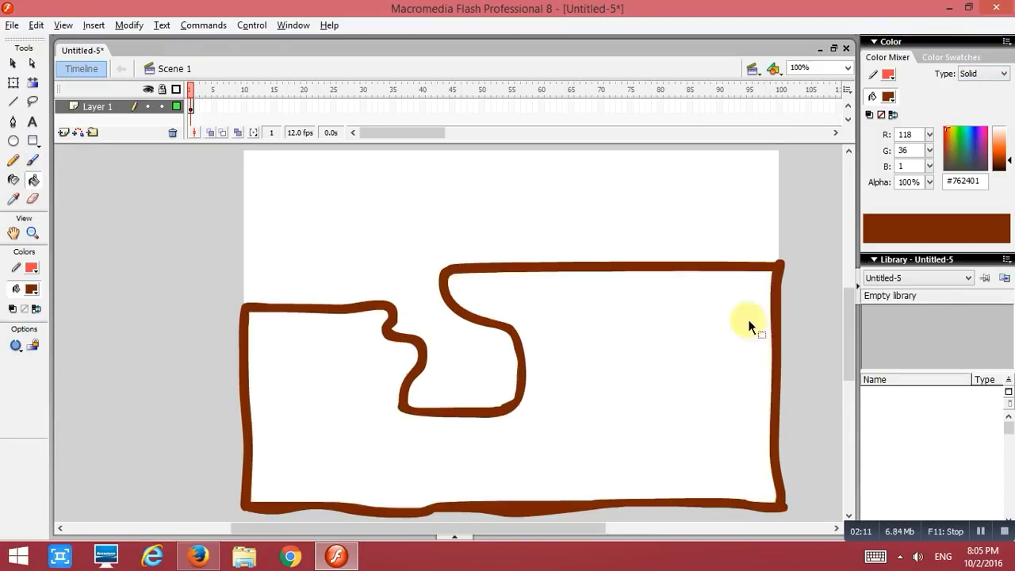
# - Fill the inside of the mountain outline with solid orange-brown #B13501
pyautogui.click(983, 73)
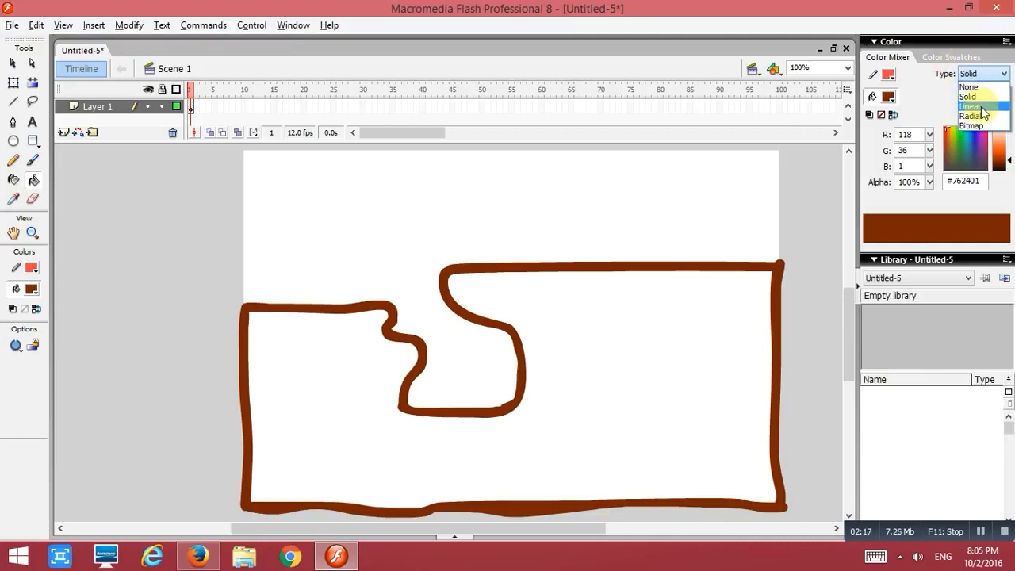
pyautogui.click(971, 106)
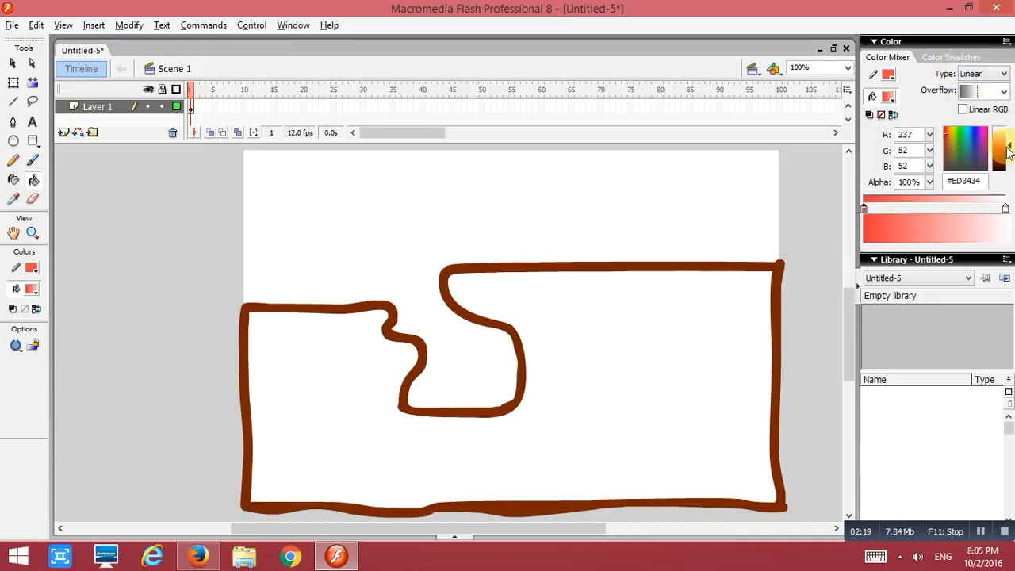
pyautogui.click(31, 288)
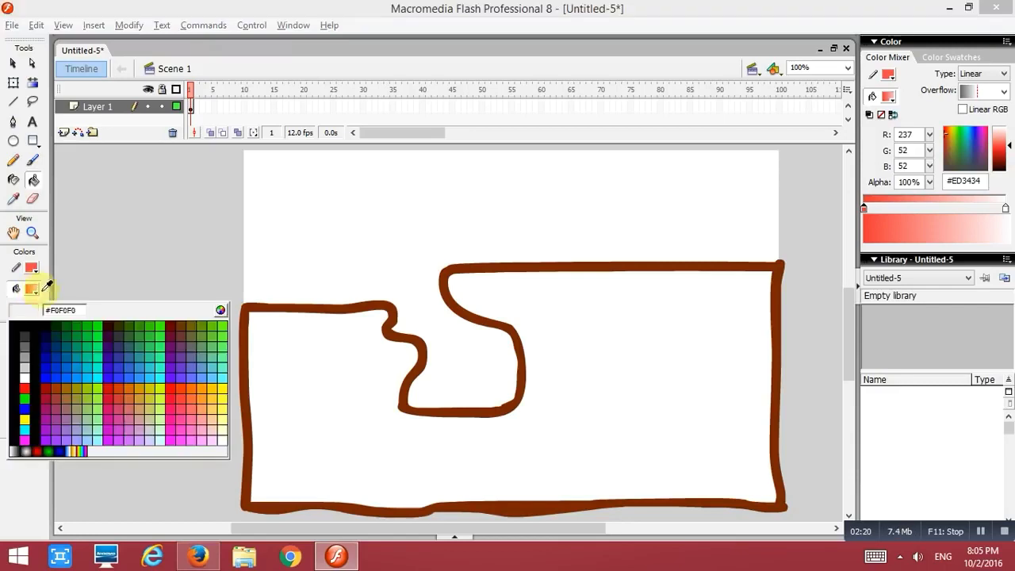
pyautogui.click(67, 387)
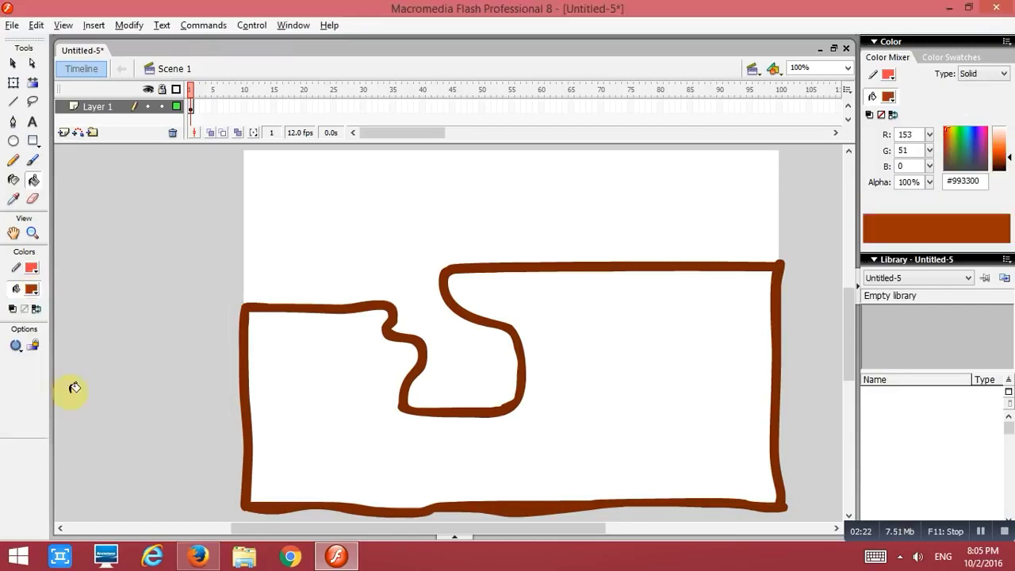
pyautogui.click(1004, 157)
pyautogui.moveTo(1007, 154); pyautogui.dragTo(1007, 157)
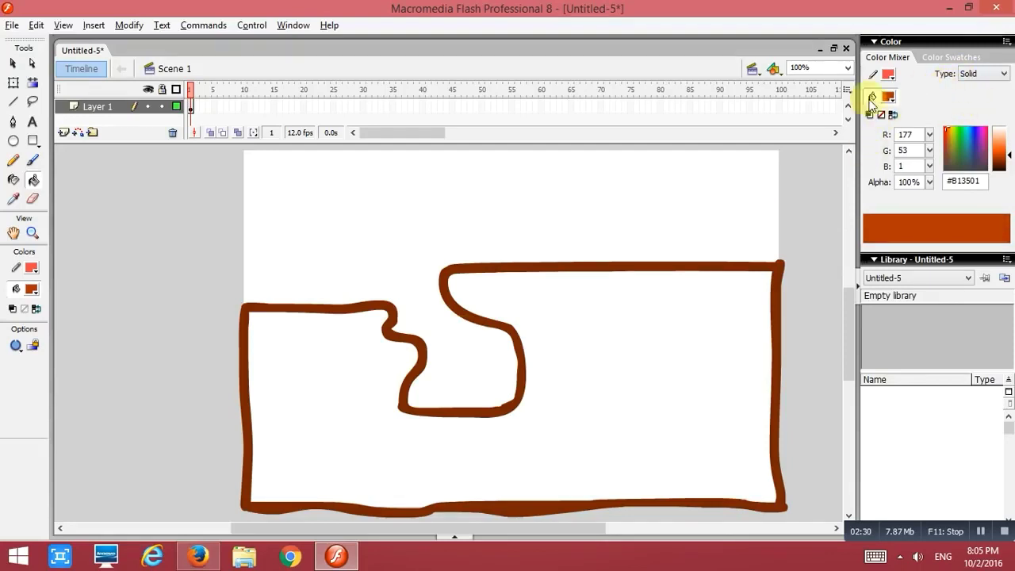
pyautogui.click(300, 26)
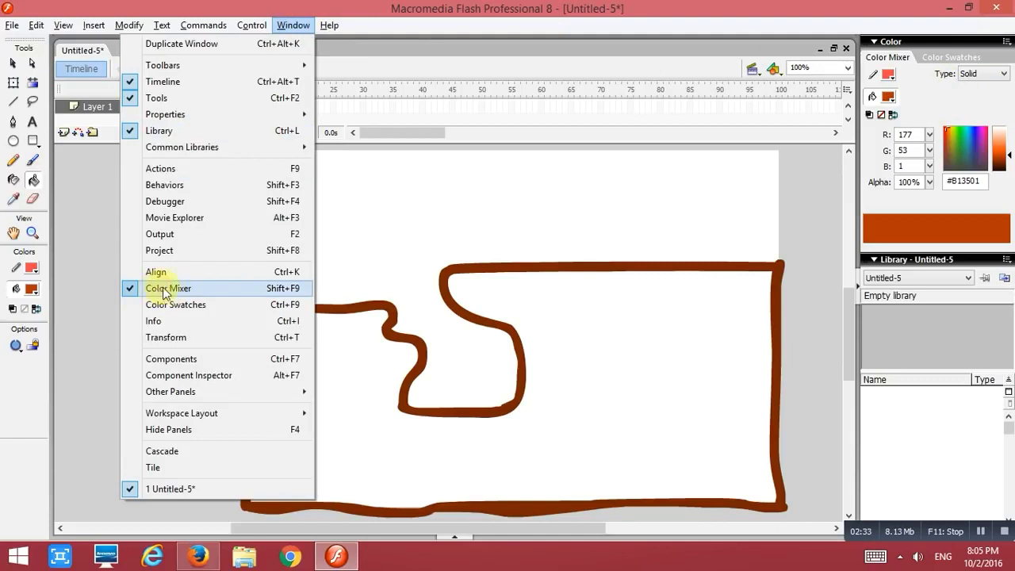
pyautogui.click(95, 226)
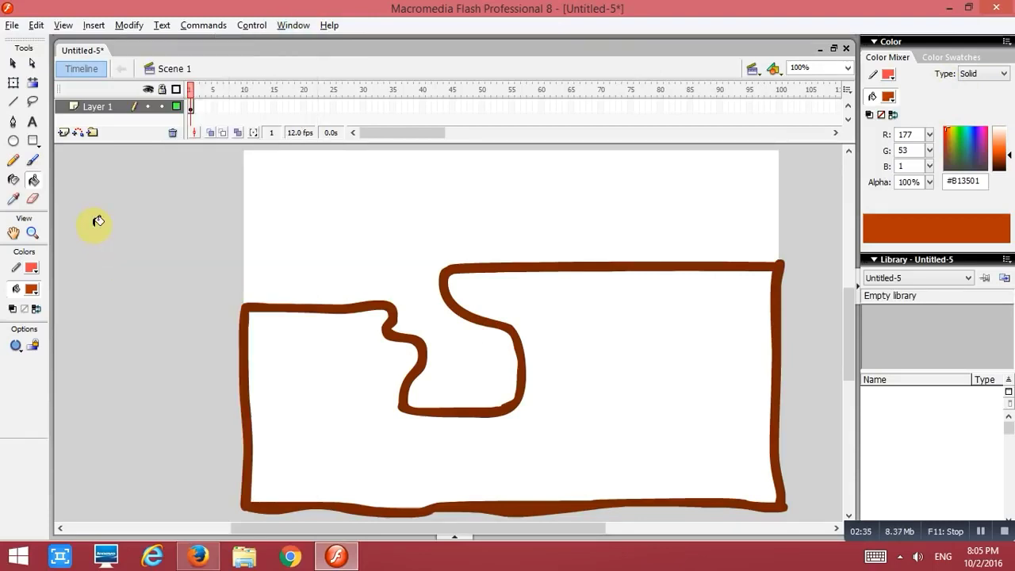
pyautogui.click(338, 367)
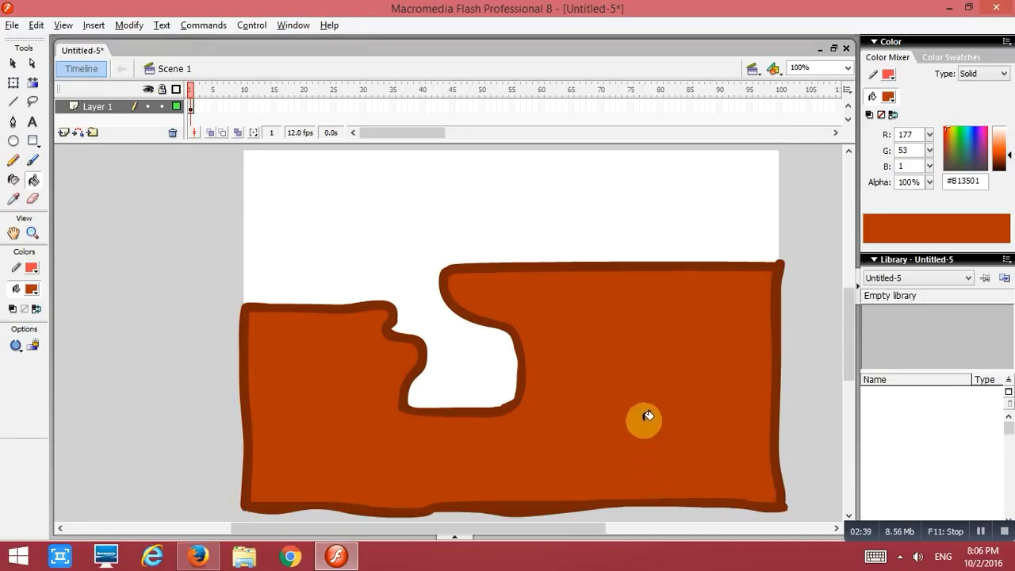
# - Refill the mountain with a vertical linear gradient running from red #ED3434 at the base to white at the top
pyautogui.click(980, 75)
pyautogui.click(972, 101)
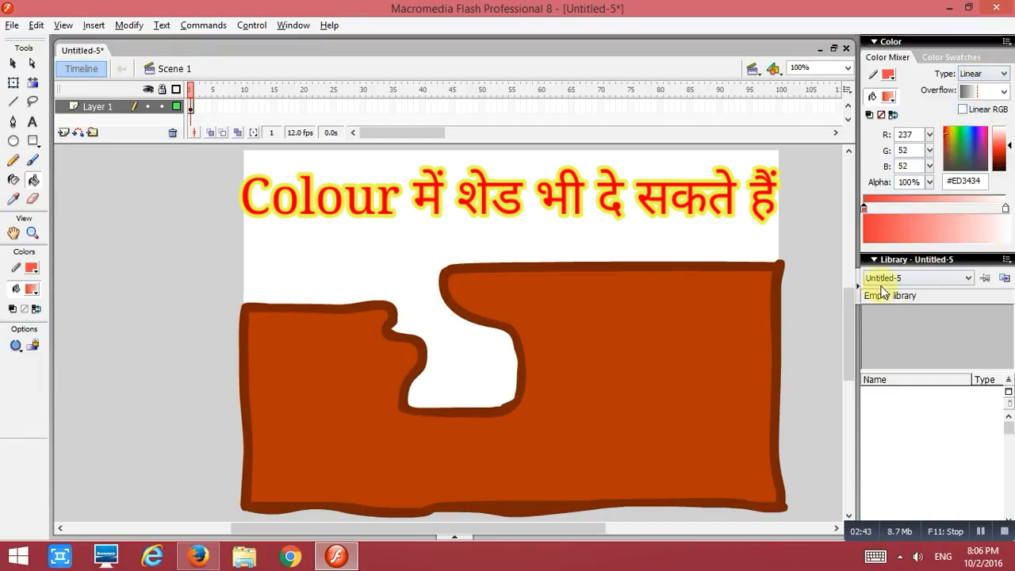
pyautogui.moveTo(641, 486)
pyautogui.mouseDown()
pyautogui.moveTo(645, 360)
pyautogui.moveTo(629, 284)
pyautogui.moveTo(640, 271)
pyautogui.mouseUp()
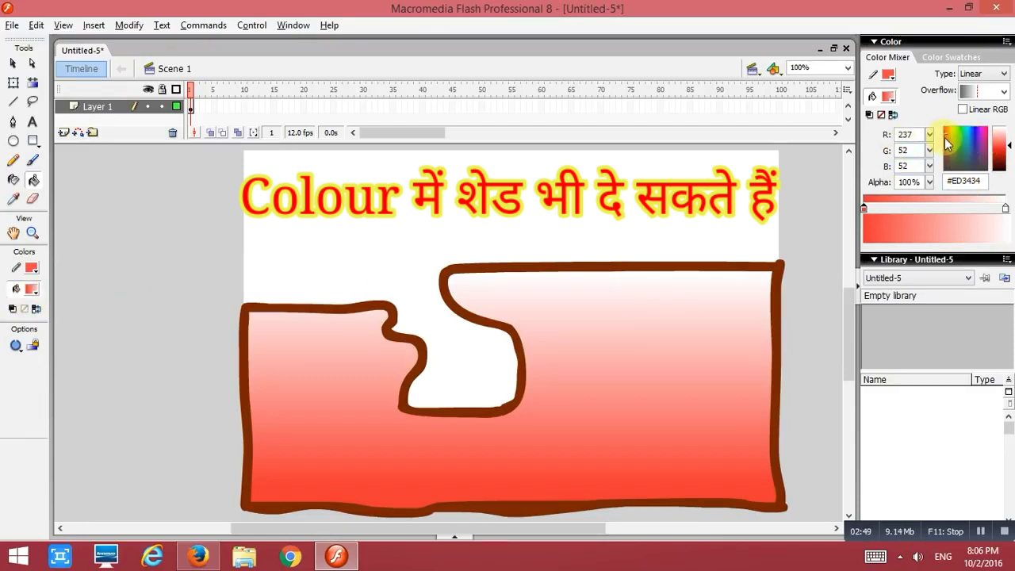
# - Recolor the mountain's linear gradient to golden brown #BB8509 at the base, fading vertically towards white above the mountain
pyautogui.moveTo(946, 141); pyautogui.dragTo(947, 130)
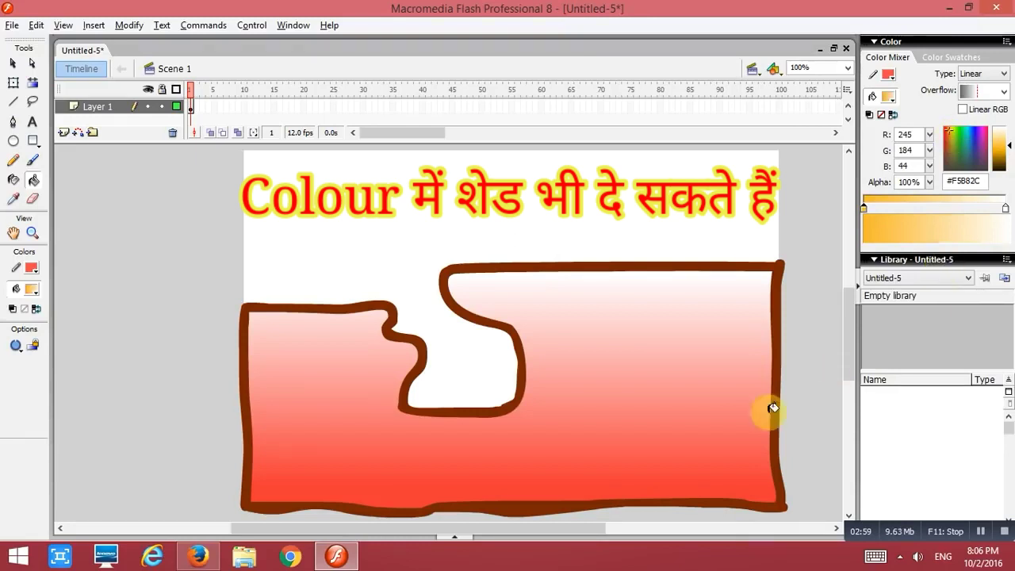
pyautogui.moveTo(654, 492)
pyautogui.mouseDown()
pyautogui.moveTo(662, 331)
pyautogui.moveTo(655, 268)
pyautogui.mouseUp()
pyautogui.moveTo(672, 468); pyautogui.dragTo(664, 170)
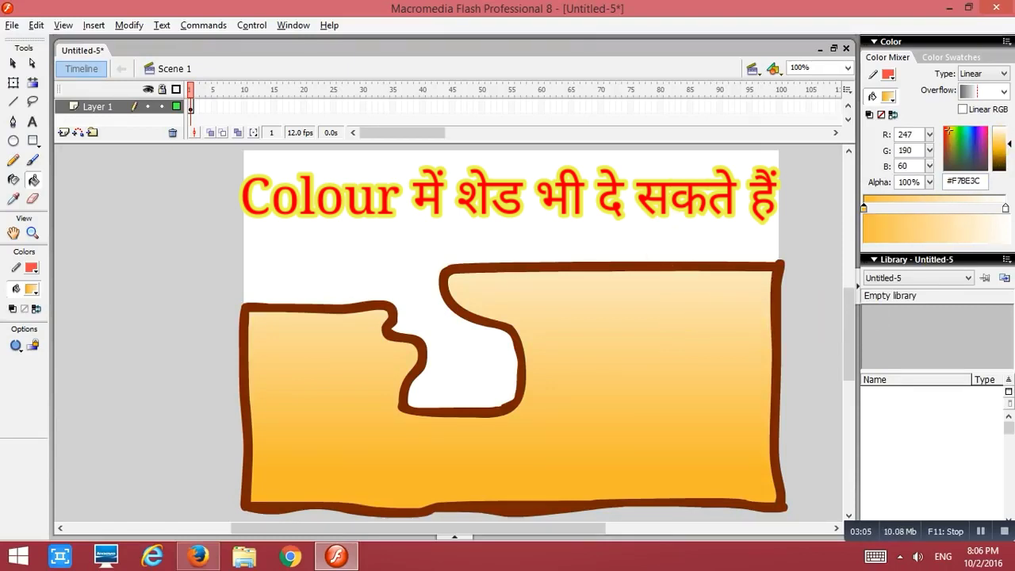
pyautogui.moveTo(1005, 143); pyautogui.dragTo(1005, 152)
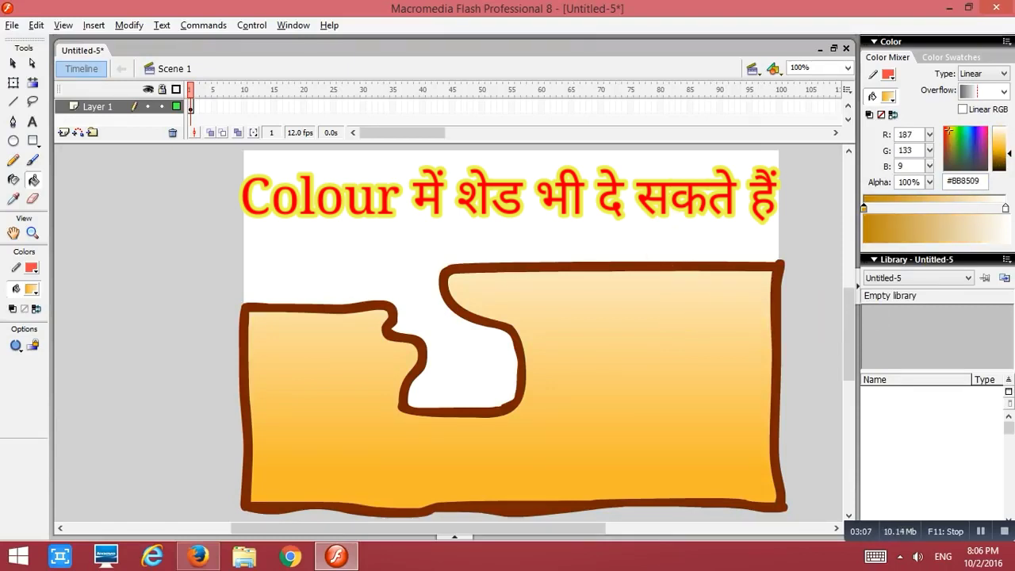
pyautogui.moveTo(650, 489); pyautogui.dragTo(650, 175)
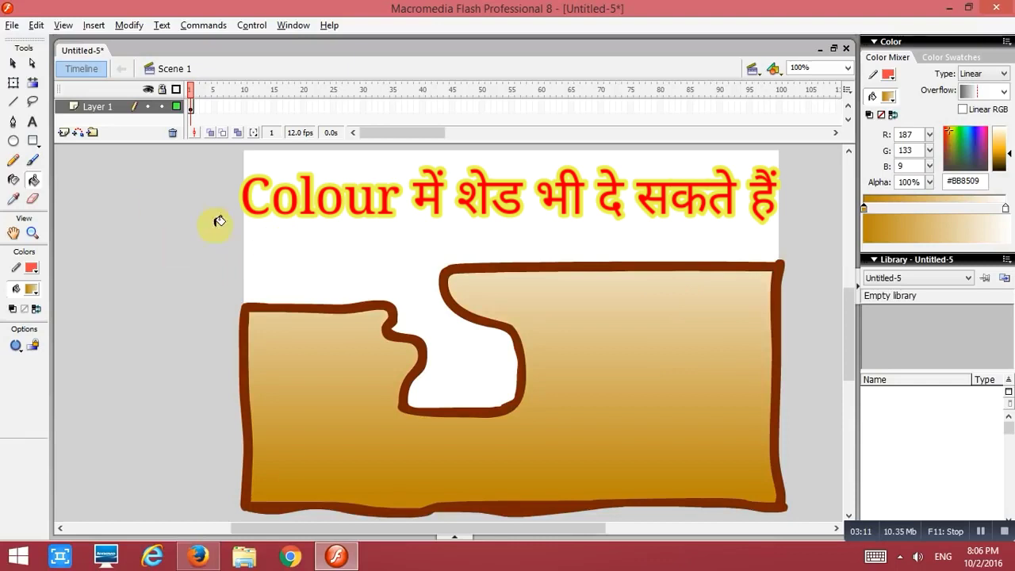
# - Rename the mountain's layer as background
pyautogui.doubleClick(98, 106)
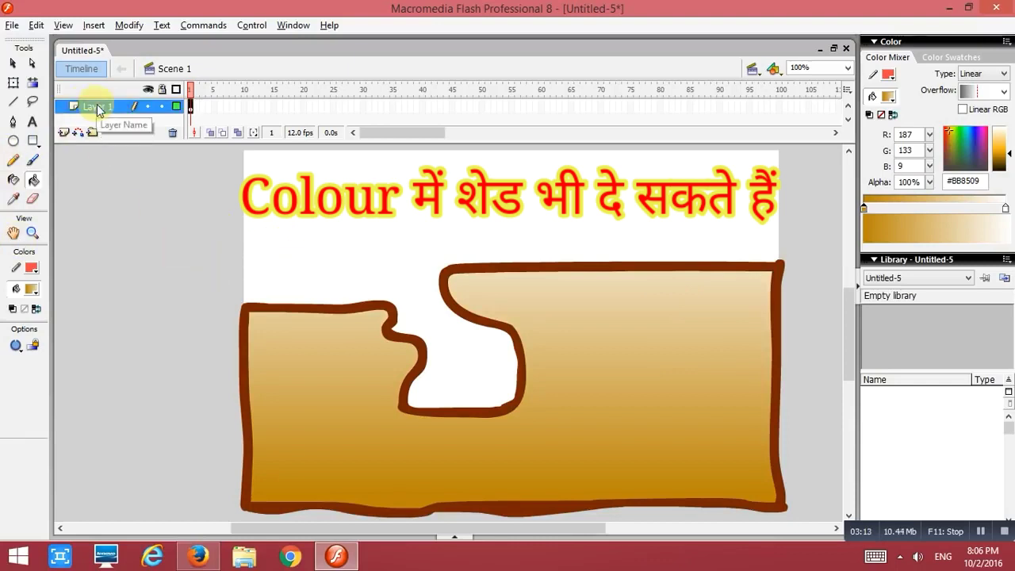
pyautogui.write('ba')
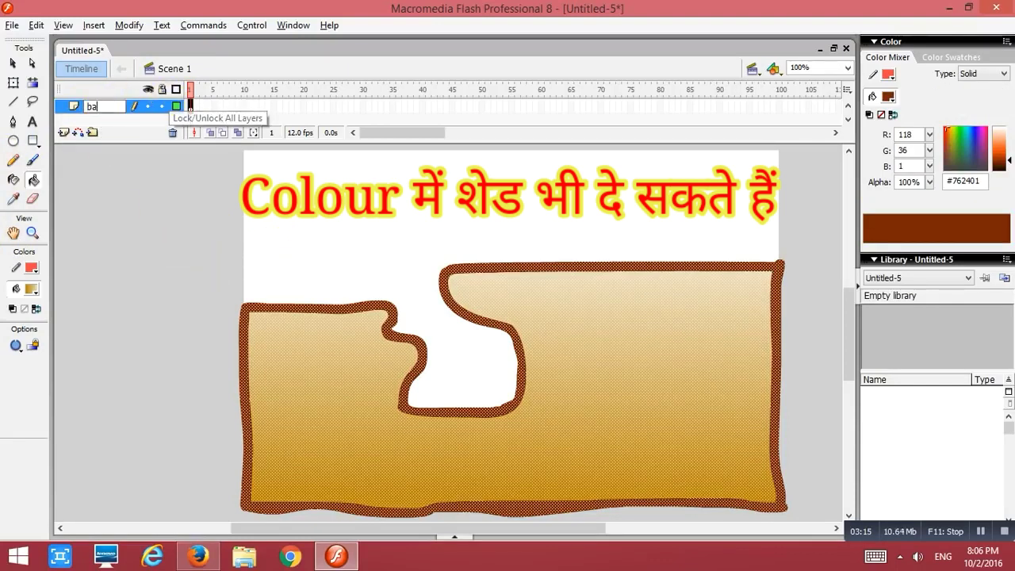
pyautogui.write('ckground')
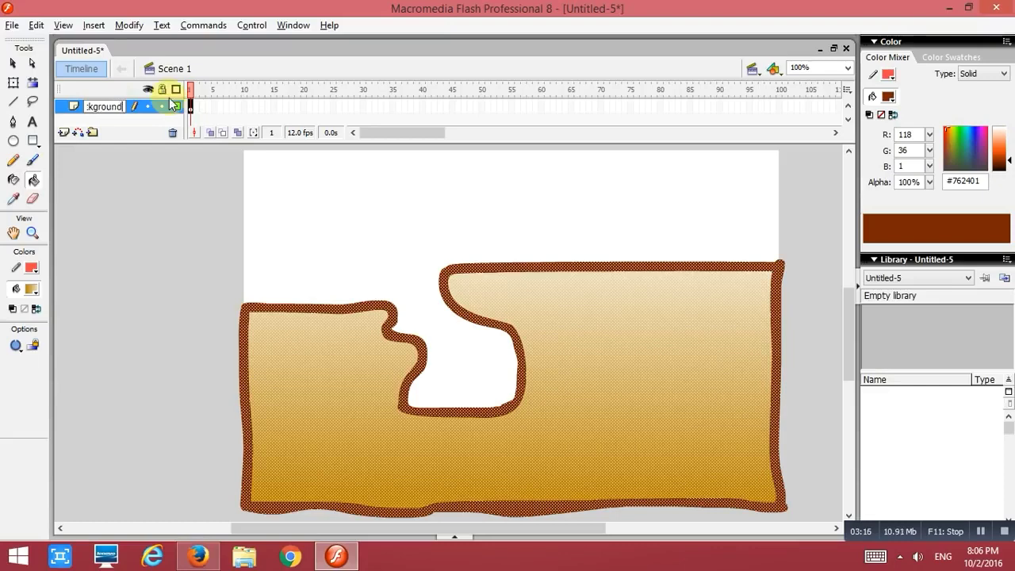
pyautogui.click(139, 175)
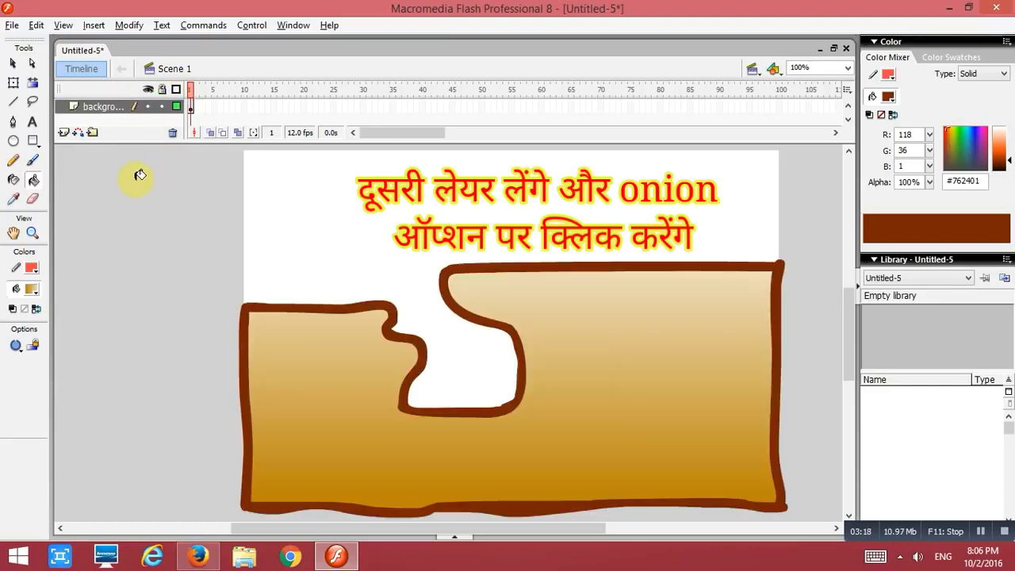
# - Add a new layer above the background layer and name it stick man
pyautogui.click(64, 133)
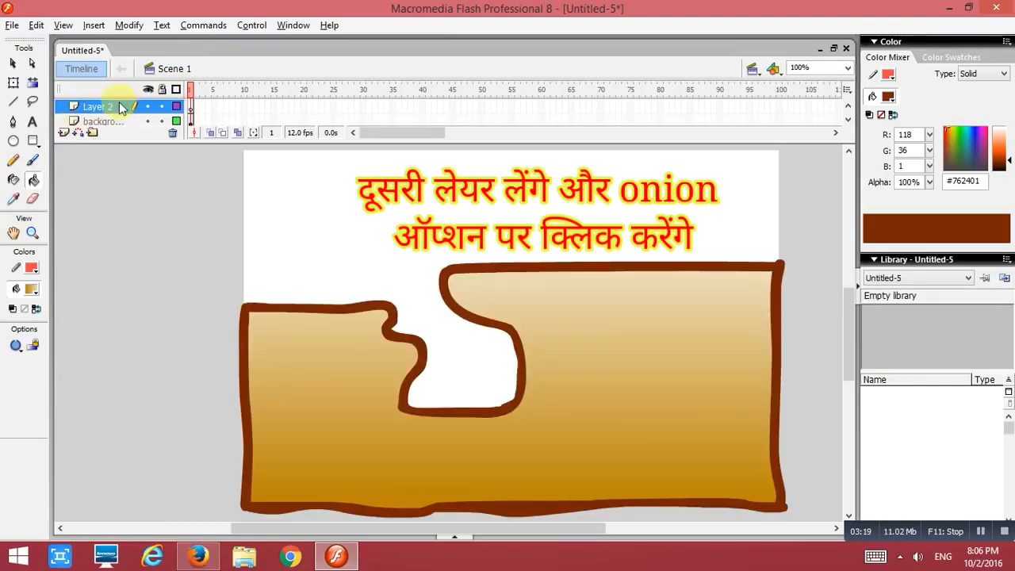
pyautogui.doubleClick(103, 106)
pyautogui.press('BackSpace')
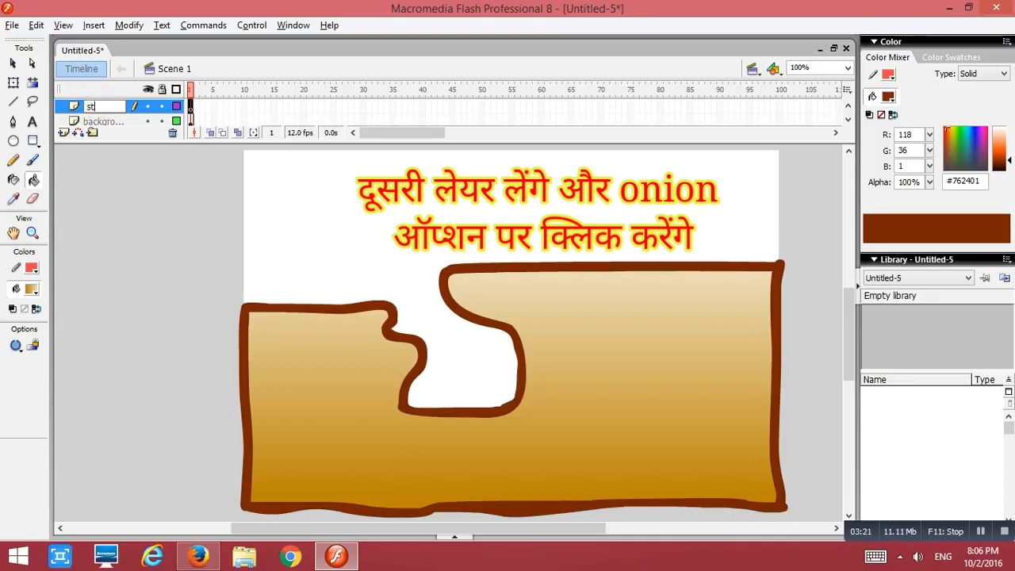
pyautogui.write('stick man')
pyautogui.click(136, 171)
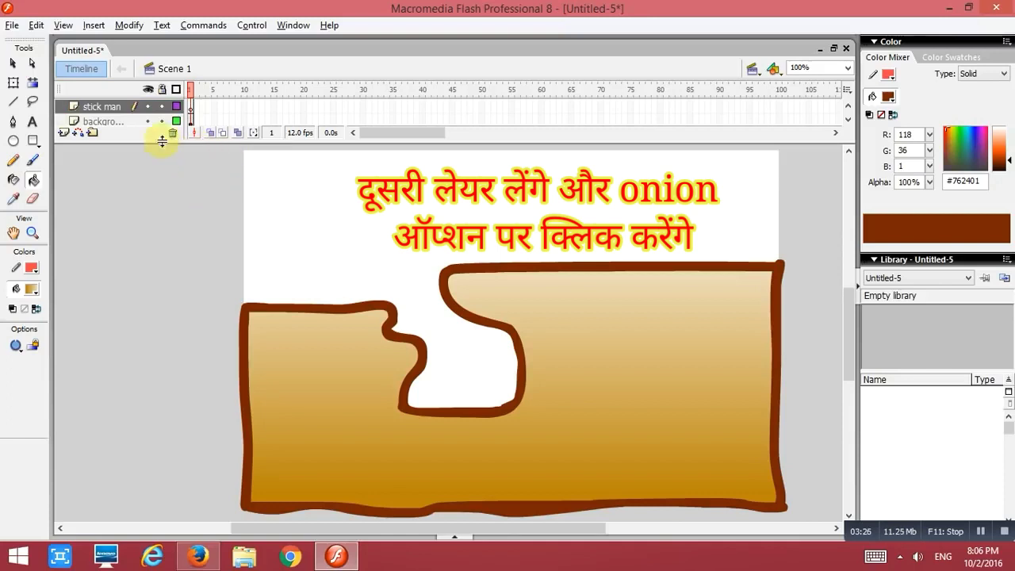
# - Turn on onion skinning and paint a dark gray #333333 stick man with a smaller brush on the higher cliff in frame 1
pyautogui.click(211, 133)
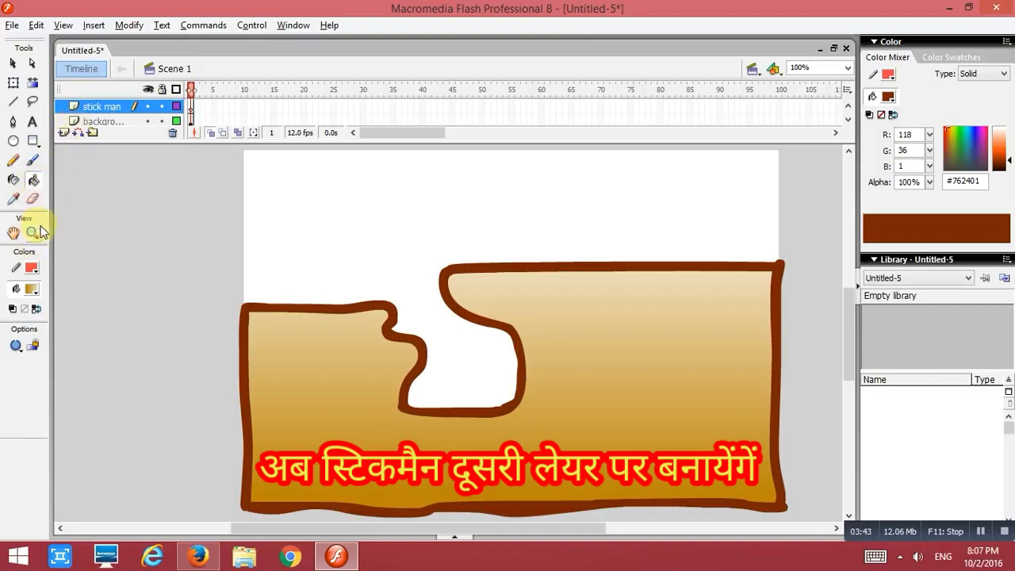
pyautogui.click(32, 289)
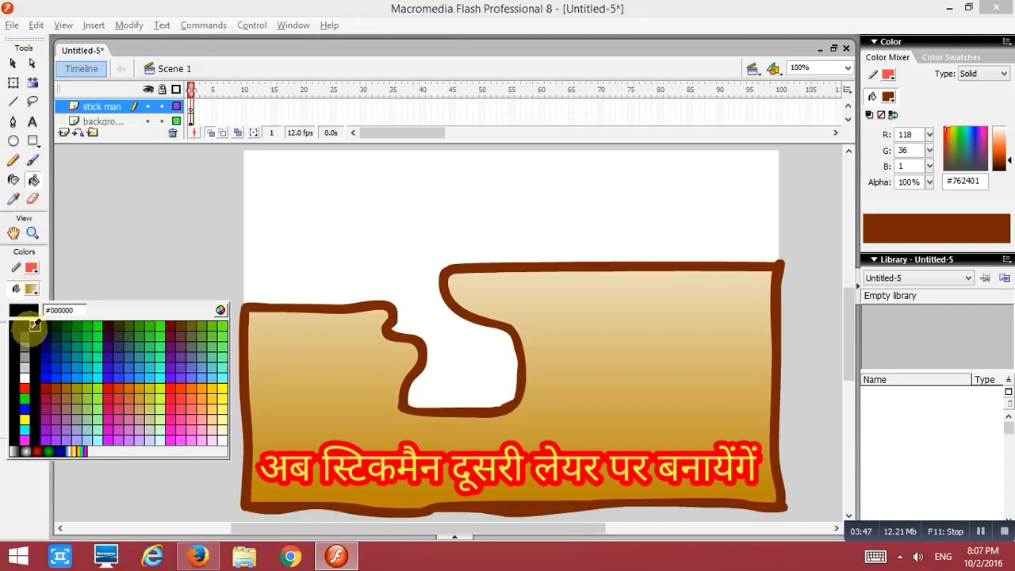
pyautogui.click(25, 332)
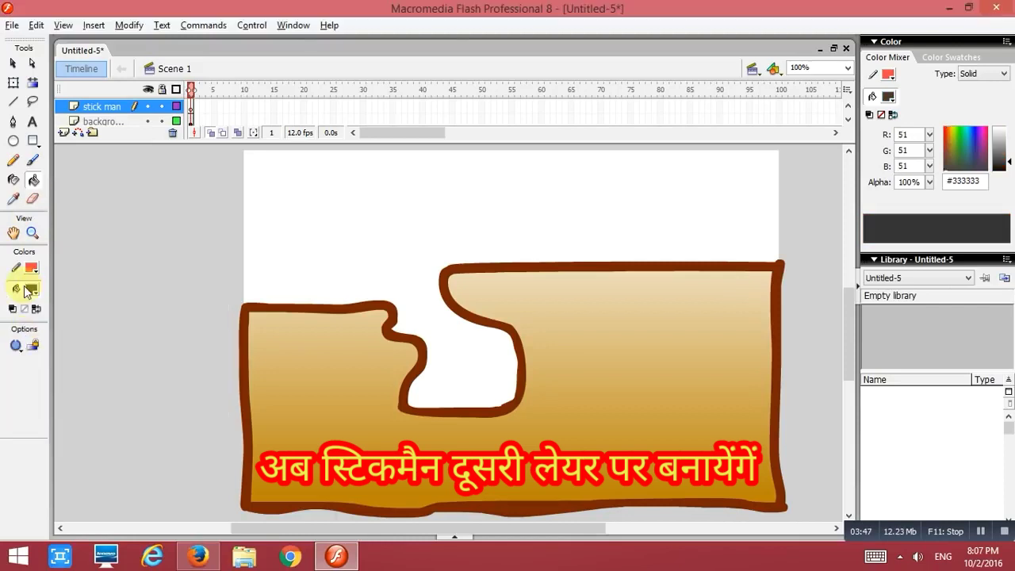
pyautogui.click(33, 159)
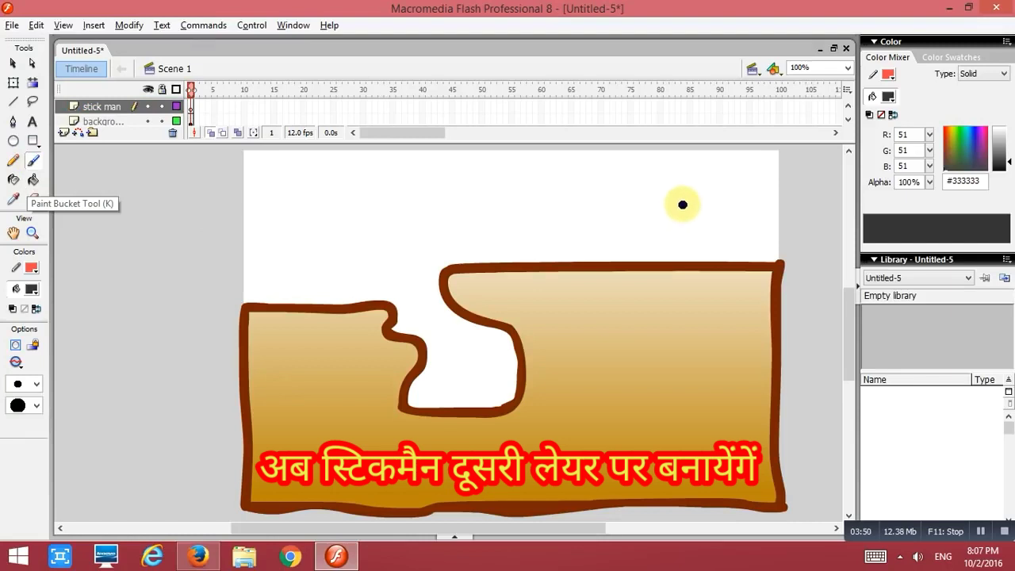
pyautogui.click(35, 383)
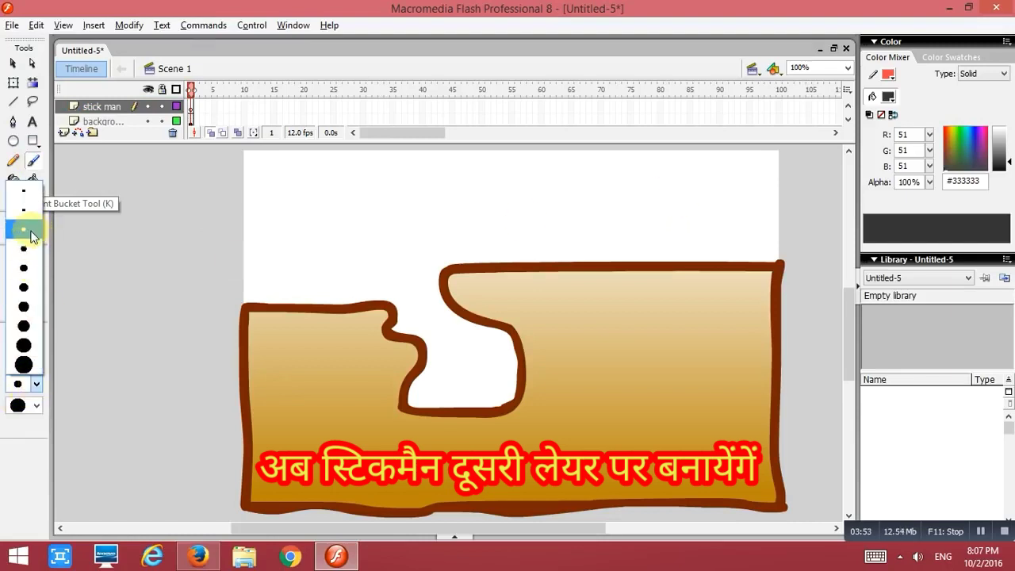
pyautogui.click(32, 234)
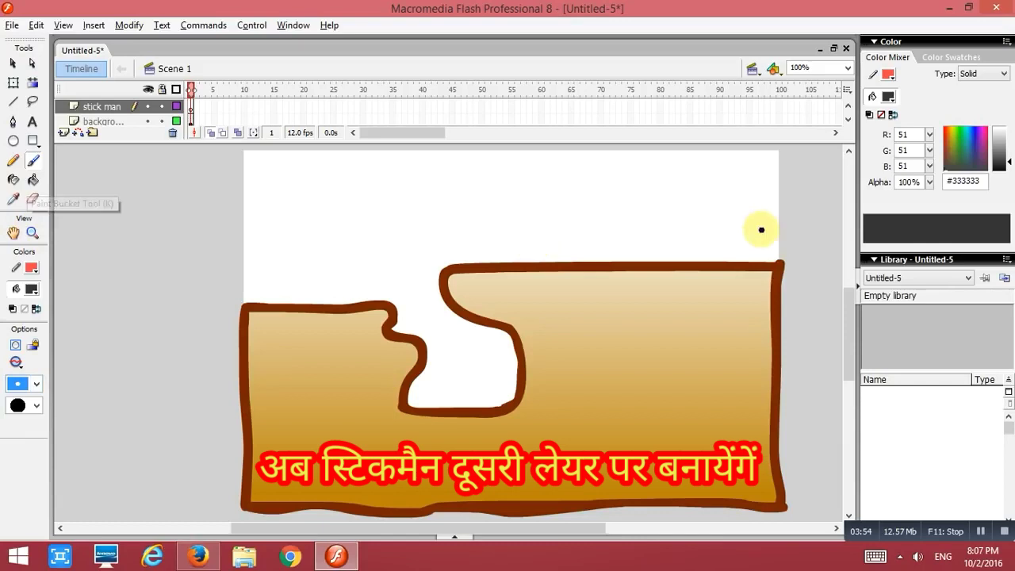
pyautogui.click(672, 209)
pyautogui.moveTo(671, 208)
pyautogui.mouseDown()
pyautogui.moveTo(672, 255)
pyautogui.moveTo(686, 254)
pyautogui.moveTo(668, 230)
pyautogui.moveTo(695, 220)
pyautogui.mouseUp()
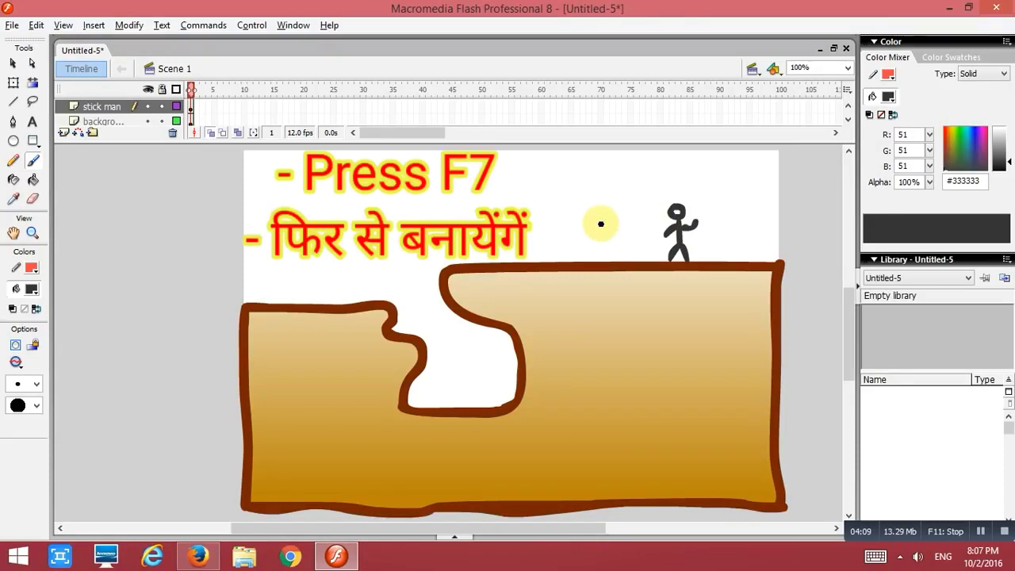
# - Insert blank keyframes at frames 2 and 3 and paint the stick man a little farther left along the higher cliff in each
pyautogui.press('F7')
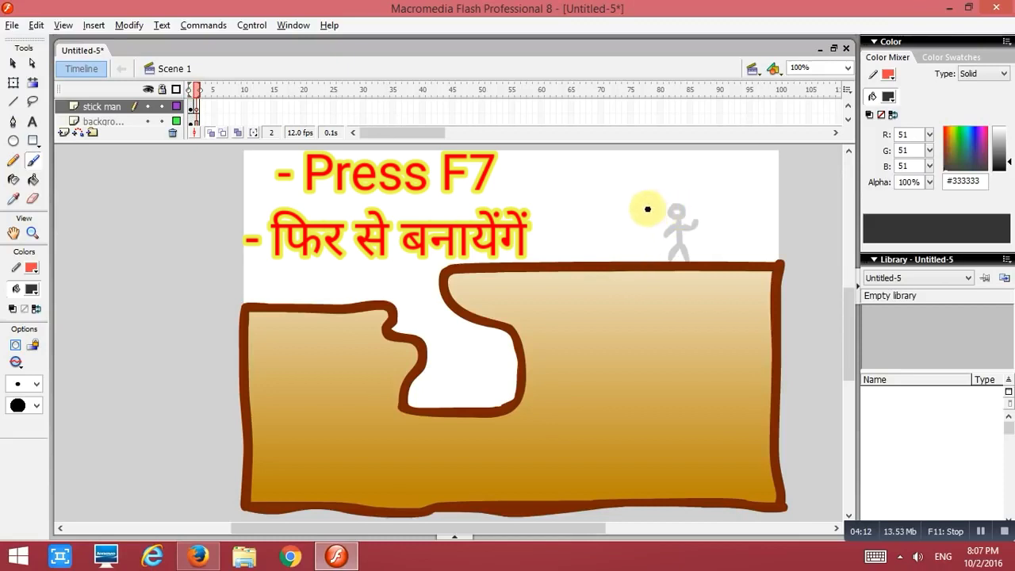
pyautogui.moveTo(643, 212)
pyautogui.mouseDown()
pyautogui.moveTo(666, 215)
pyautogui.moveTo(657, 255)
pyautogui.moveTo(675, 262)
pyautogui.moveTo(679, 230)
pyautogui.moveTo(658, 232)
pyautogui.mouseUp()
pyautogui.hotkey('ctrl', 'z')
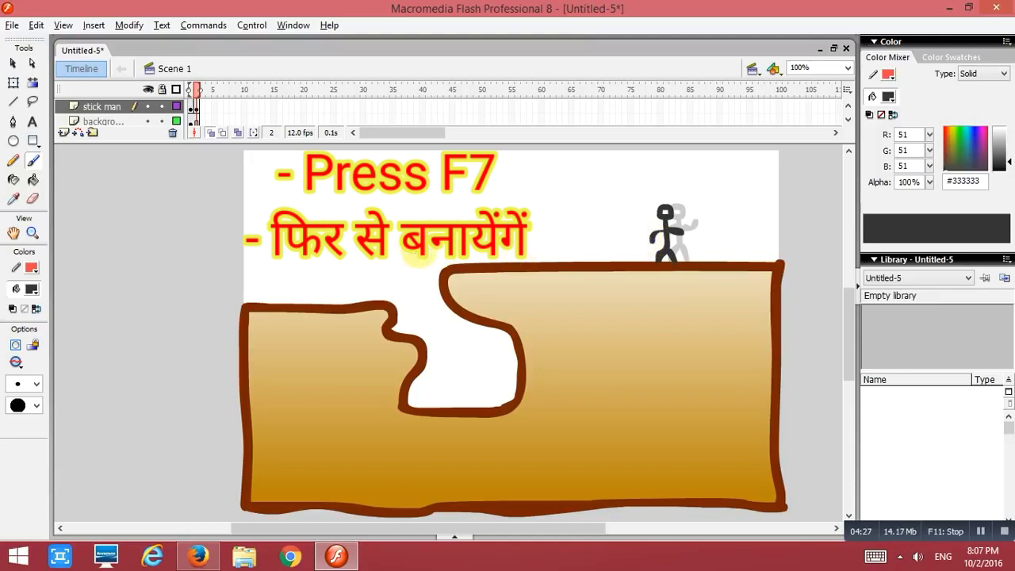
pyautogui.press('F7')
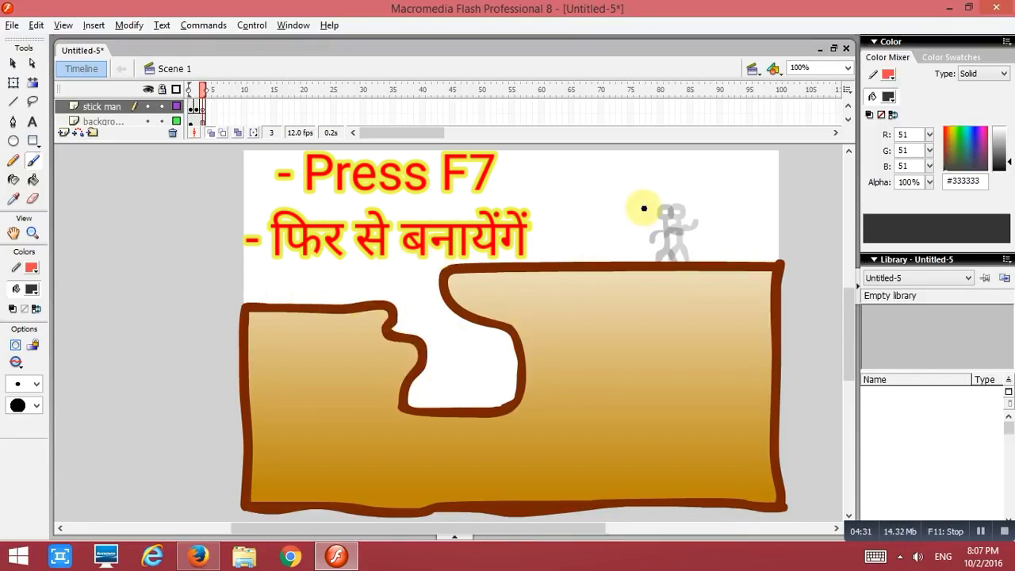
pyautogui.moveTo(644, 212)
pyautogui.mouseDown()
pyautogui.moveTo(646, 258)
pyautogui.moveTo(660, 259)
pyautogui.moveTo(650, 231)
pyautogui.moveTo(638, 232)
pyautogui.moveTo(640, 215)
pyautogui.moveTo(641, 235)
pyautogui.moveTo(668, 228)
pyautogui.mouseUp()
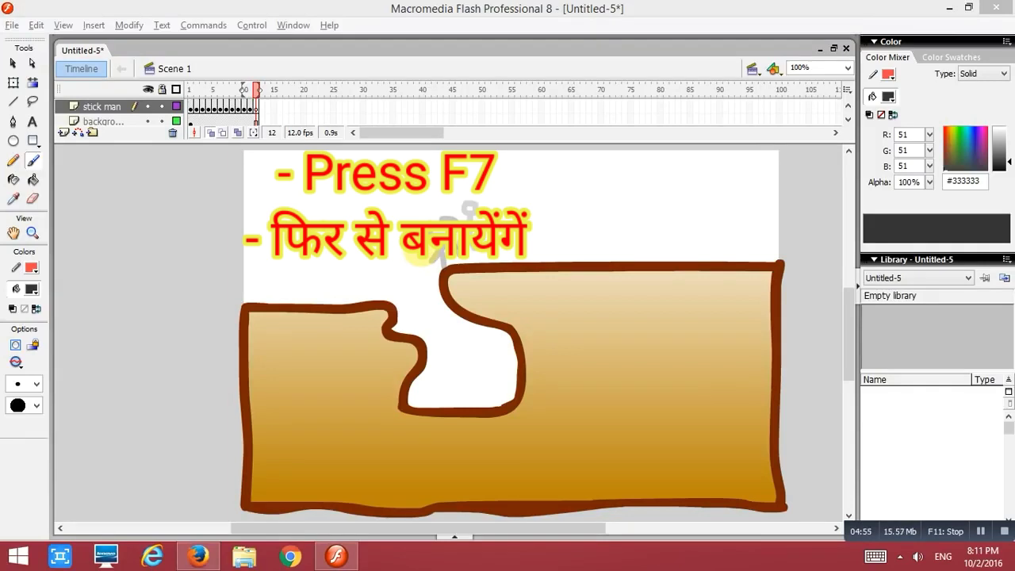
# - Paint the stick man diving off the cliff edge in frame 12 and falling lower over the valley in a blank keyframe at frame 13
pyautogui.click(511, 16)
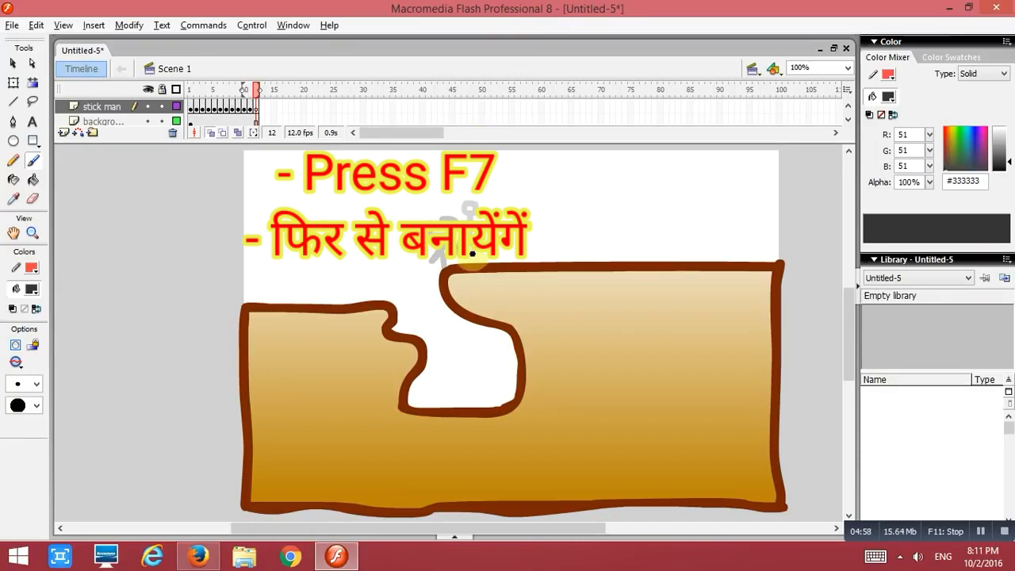
pyautogui.press('Return')
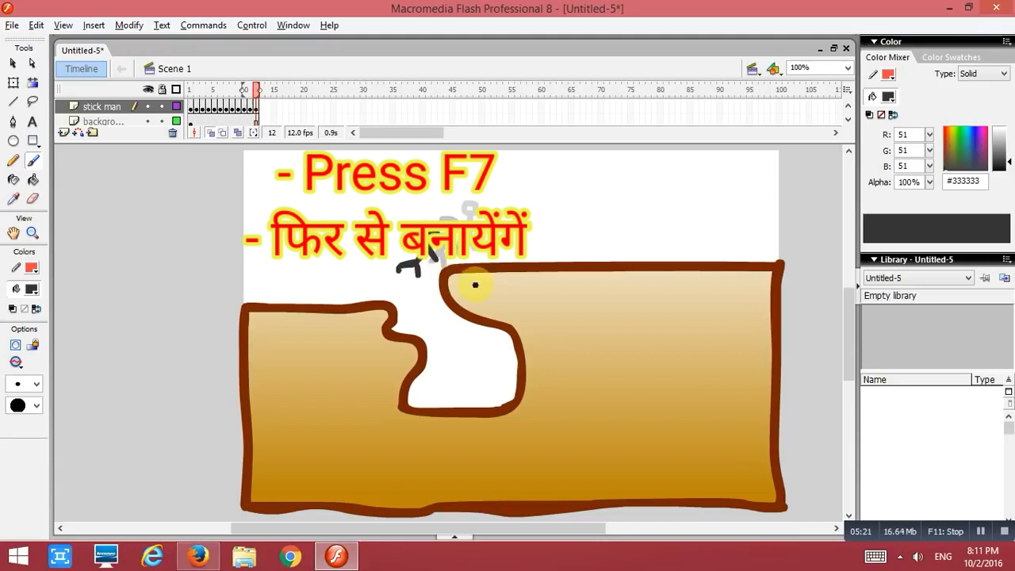
pyautogui.press('F7')
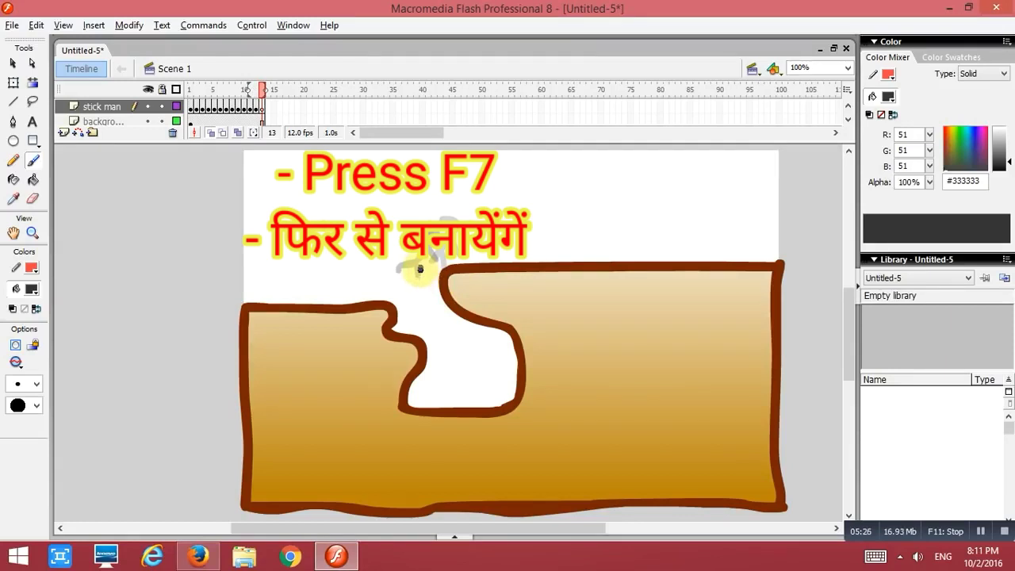
pyautogui.moveTo(420, 269)
pyautogui.mouseDown()
pyautogui.moveTo(379, 283)
pyautogui.moveTo(395, 287)
pyautogui.moveTo(393, 300)
pyautogui.moveTo(421, 283)
pyautogui.moveTo(402, 271)
pyautogui.moveTo(419, 292)
pyautogui.mouseUp()
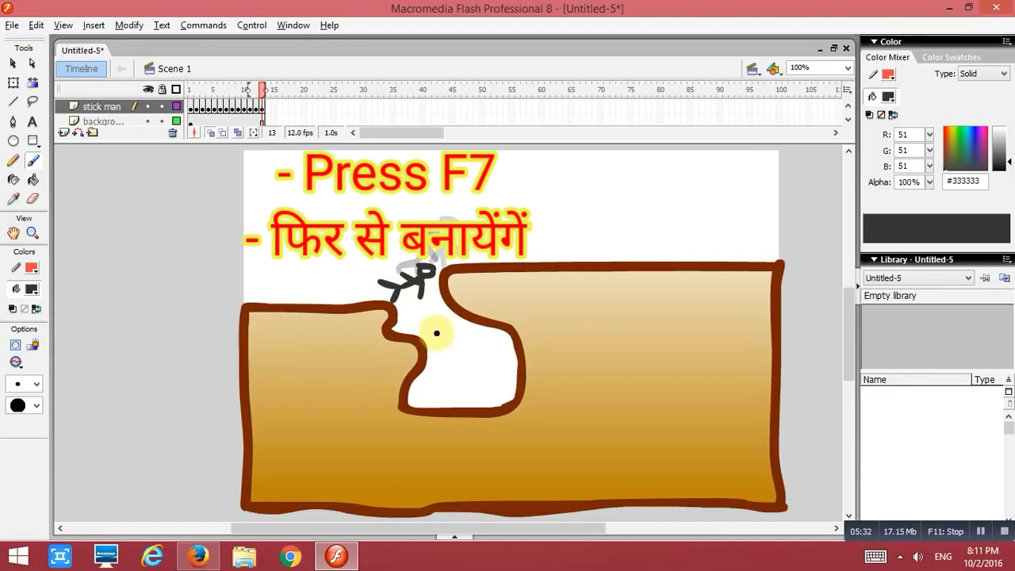
# - Insert blank keyframes at frames 14, 15 and 16 and paint the stick man falling progressively lower onto the valley's left ledge
pyautogui.press('F7')
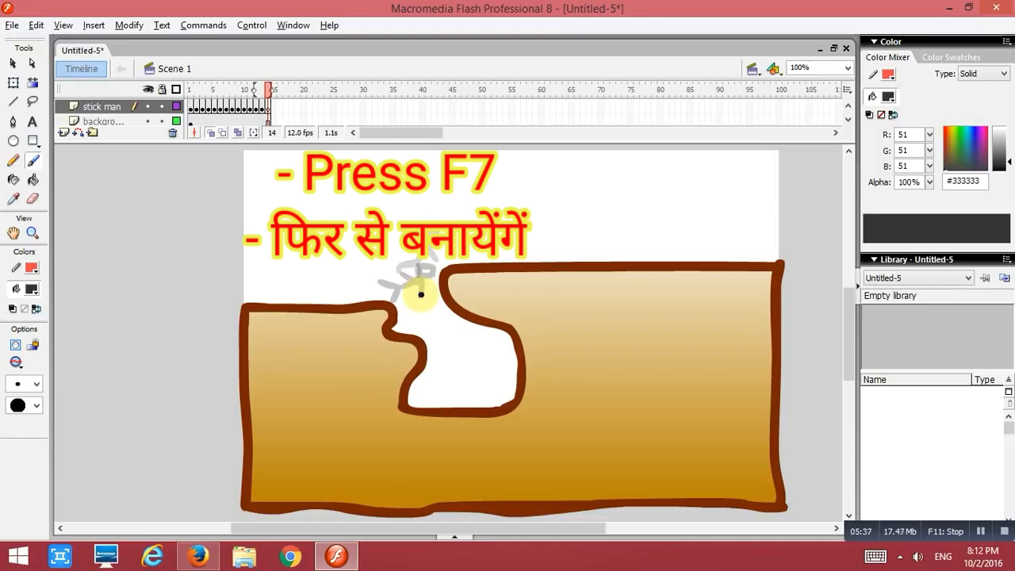
pyautogui.moveTo(421, 295)
pyautogui.mouseDown()
pyautogui.moveTo(428, 303)
pyautogui.moveTo(394, 301)
pyautogui.moveTo(399, 291)
pyautogui.moveTo(414, 301)
pyautogui.moveTo(403, 294)
pyautogui.mouseUp()
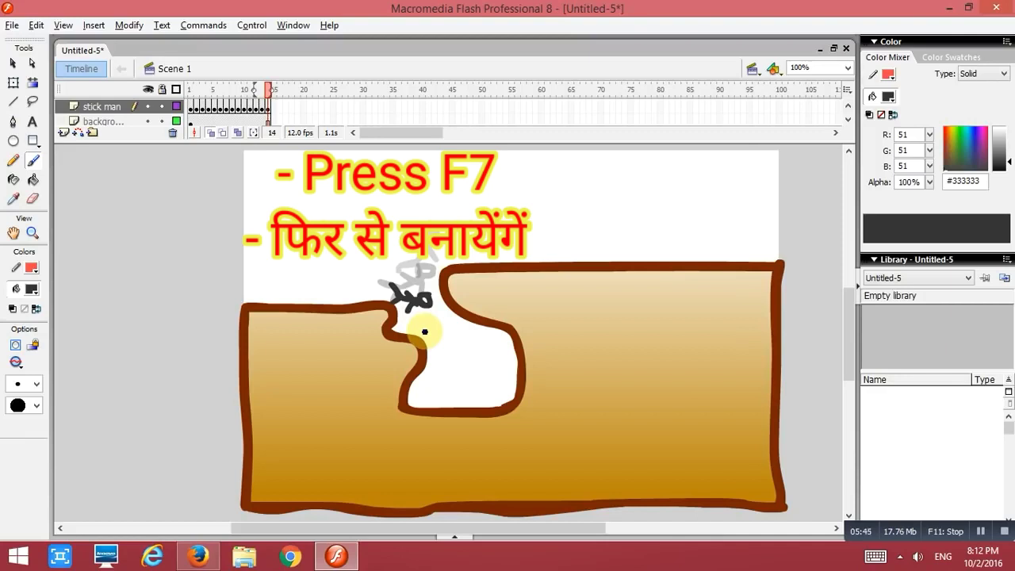
pyautogui.press('F7')
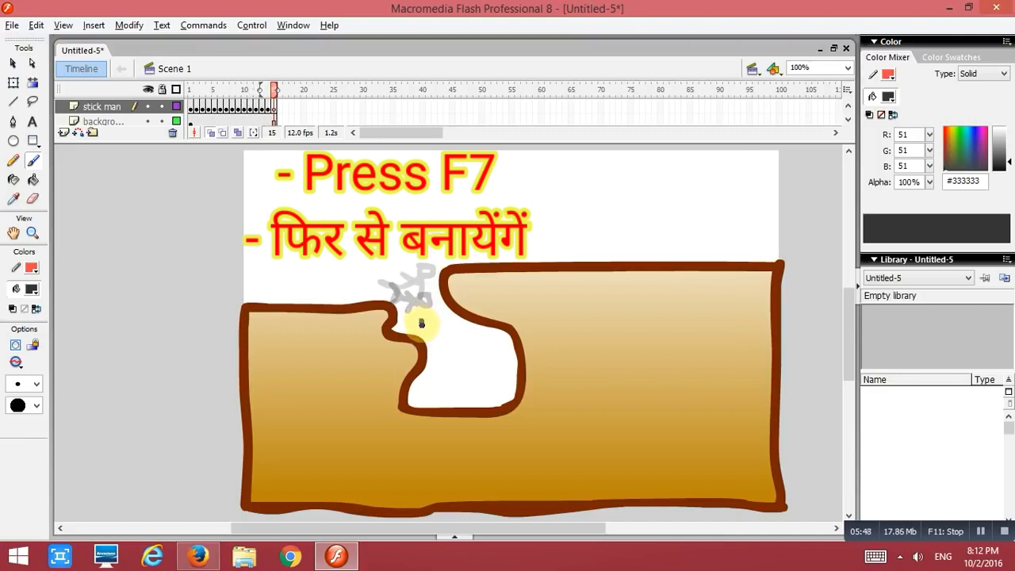
pyautogui.moveTo(421, 324)
pyautogui.mouseDown()
pyautogui.moveTo(398, 304)
pyautogui.moveTo(408, 286)
pyautogui.moveTo(407, 317)
pyautogui.moveTo(424, 339)
pyautogui.mouseUp()
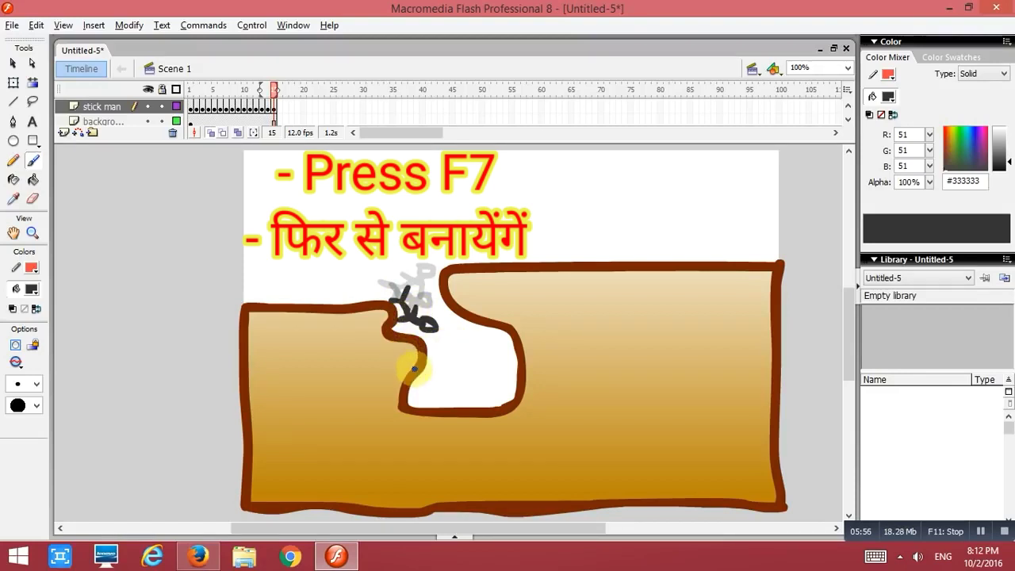
pyautogui.press('F7')
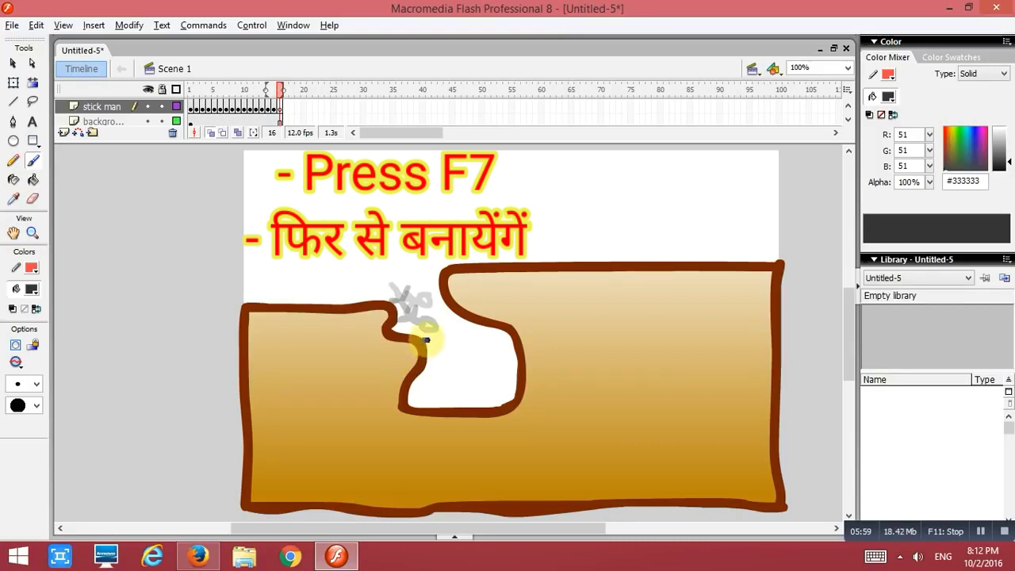
pyautogui.moveTo(427, 340)
pyautogui.mouseDown()
pyautogui.moveTo(401, 313)
pyautogui.moveTo(419, 328)
pyautogui.moveTo(423, 312)
pyautogui.mouseUp()
# - Paint red #FF0000 blood under the stick man's head in frame 16 and insert a blank keyframe at frame 17
pyautogui.click(32, 289)
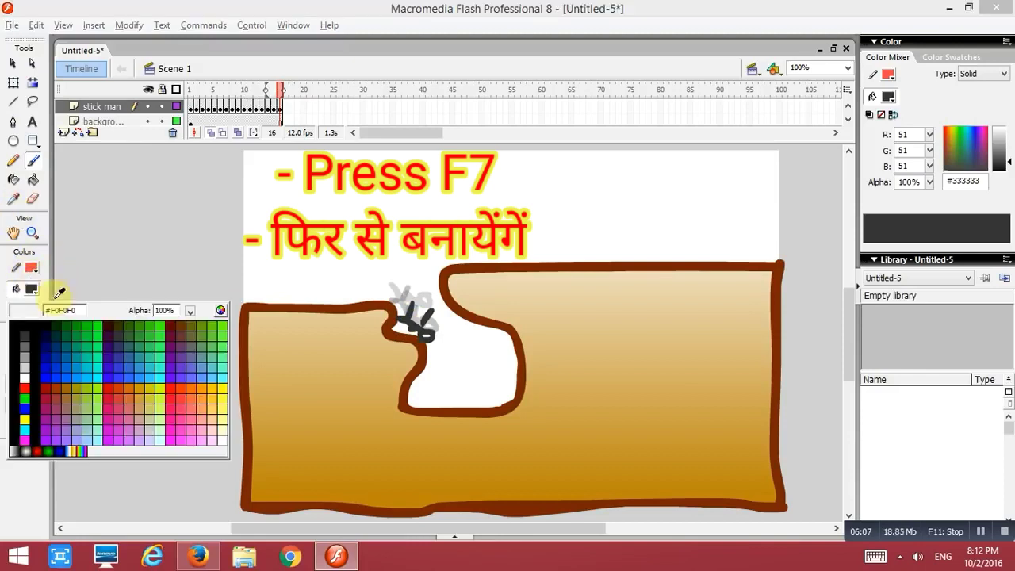
pyautogui.click(24, 388)
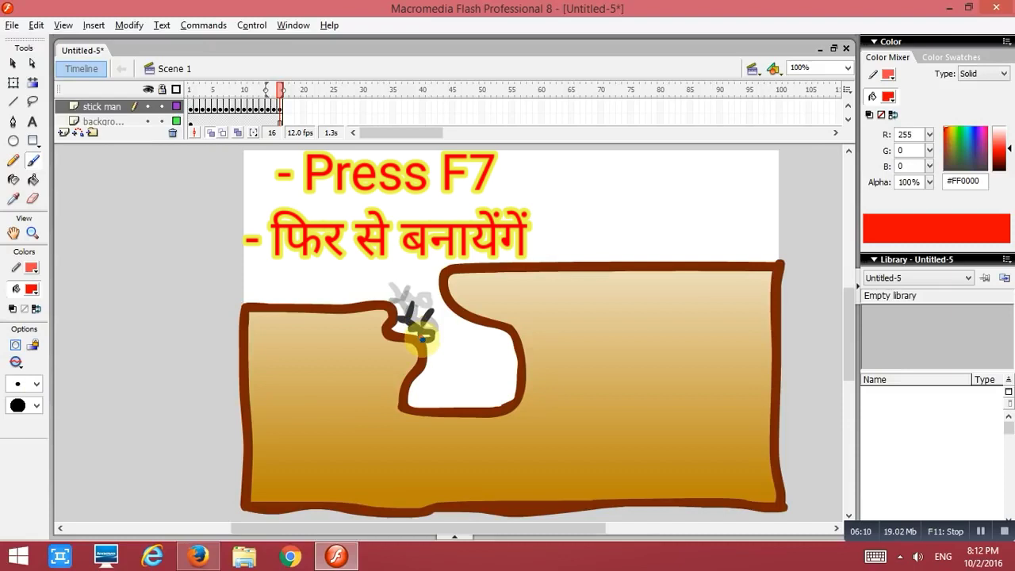
pyautogui.click(422, 340)
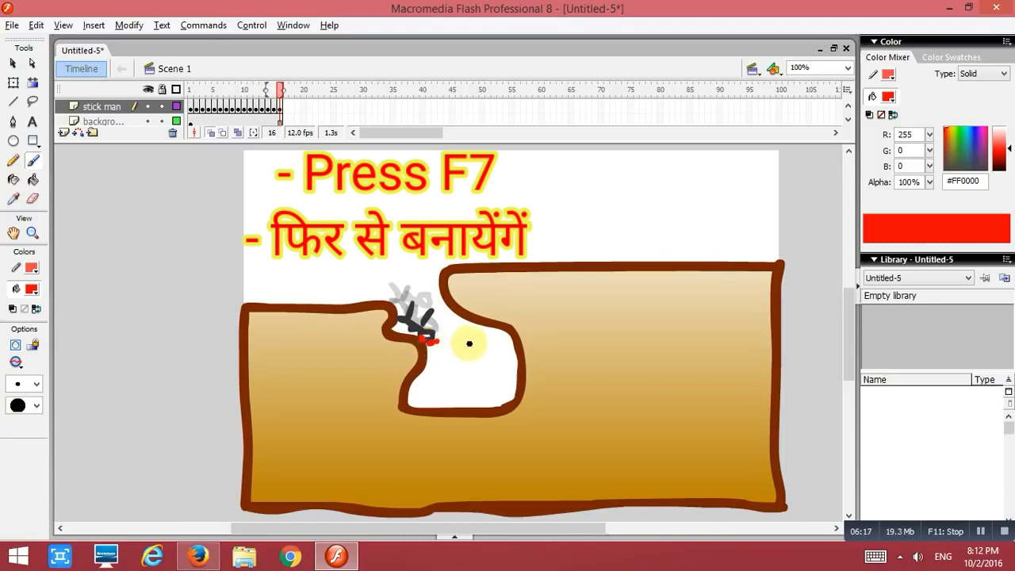
pyautogui.press('F7')
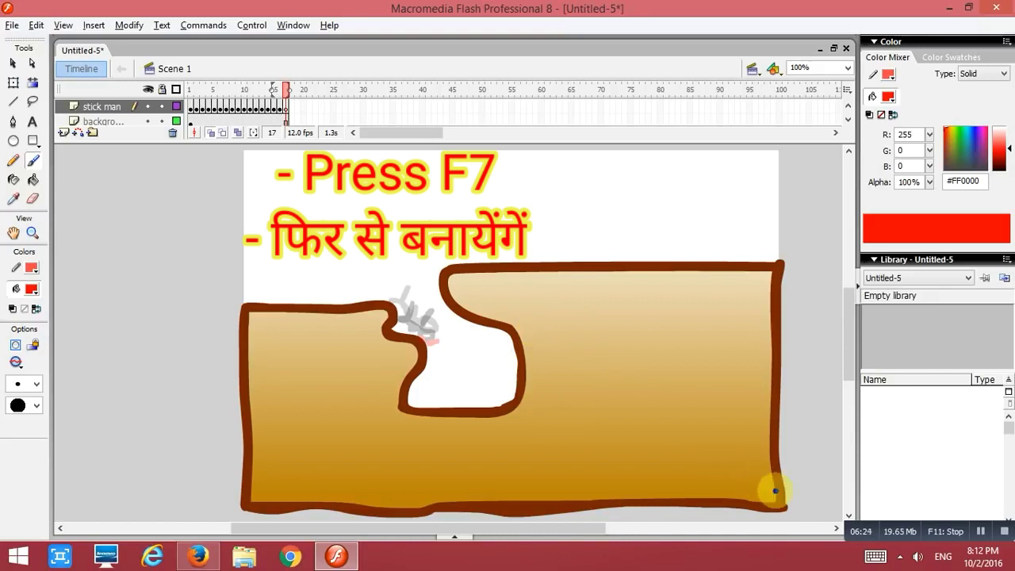
# - Play the stick man animation on the timeline
pyautogui.click(981, 531)
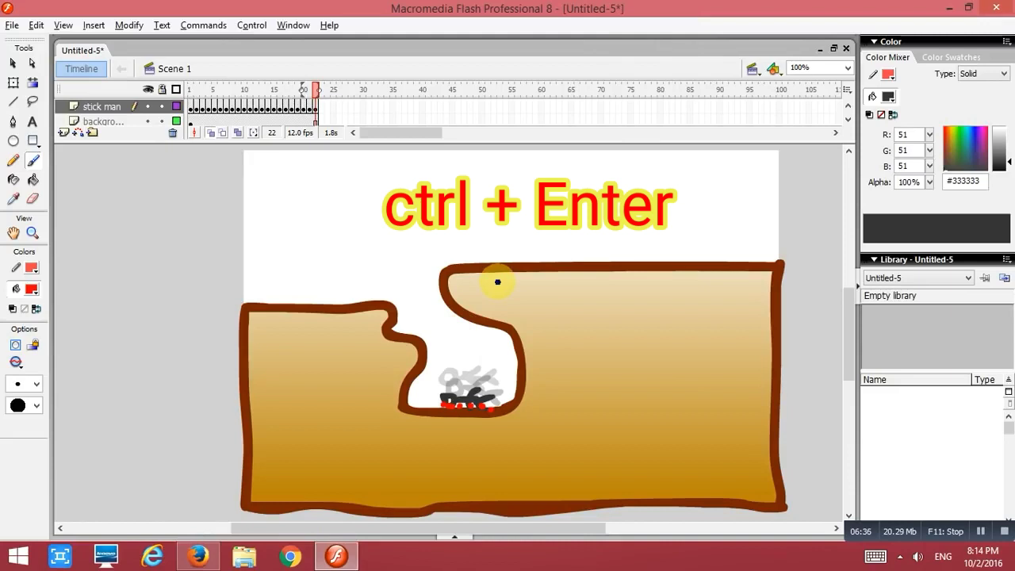
pyautogui.press('Return')
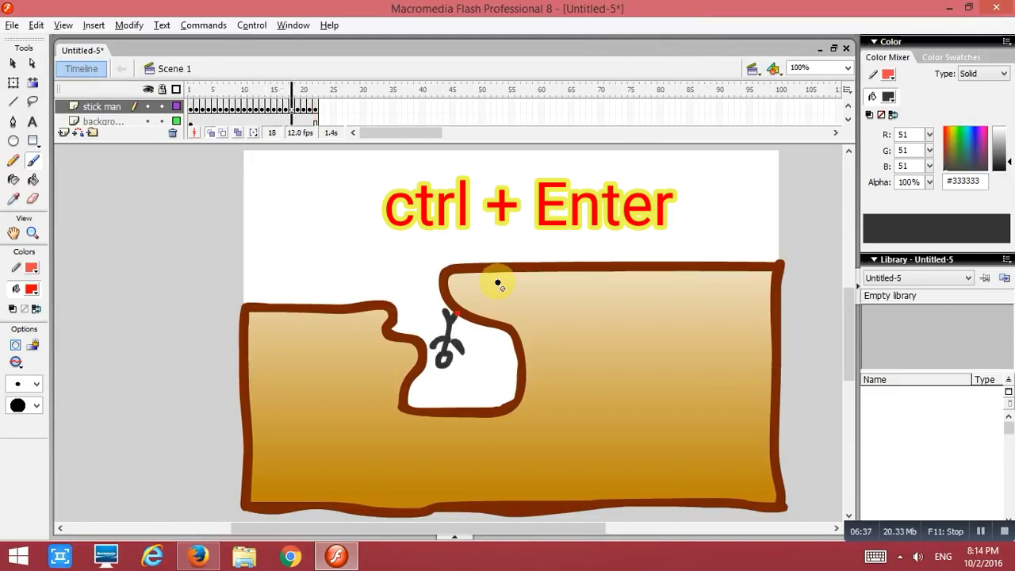